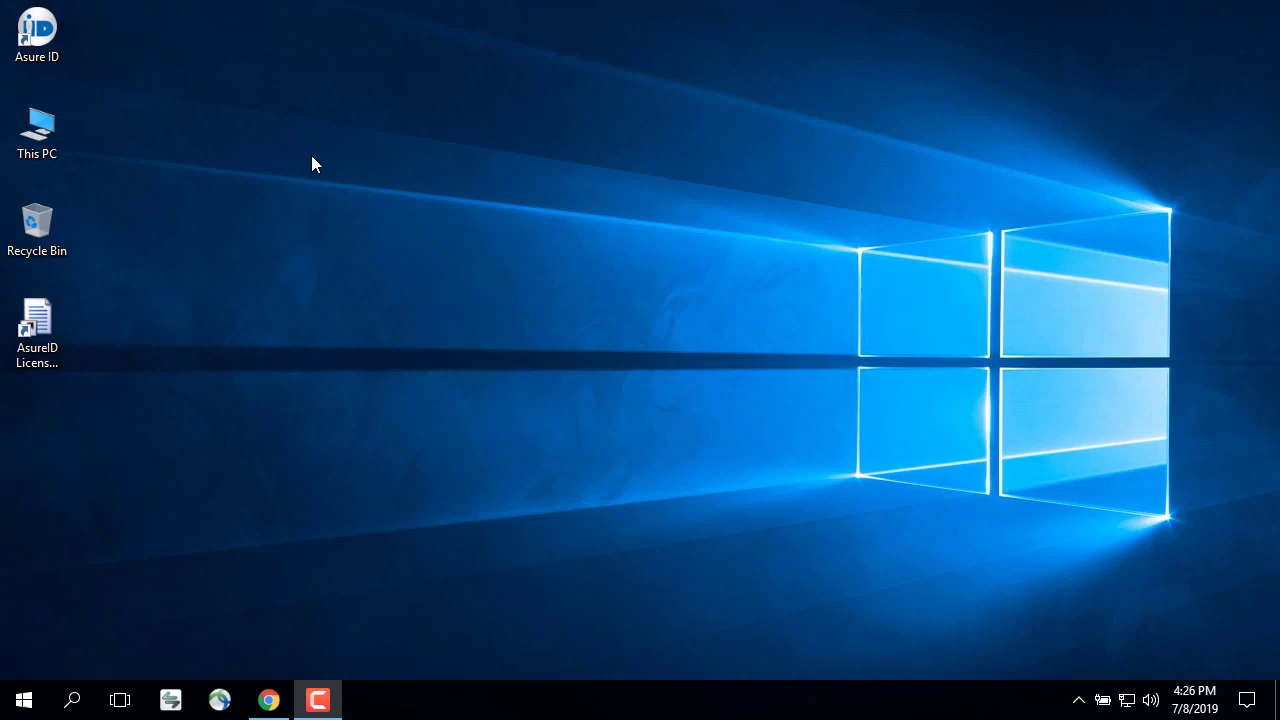
Launch Asure ID 7 and log in as admin to reach a blank card in Card Design
{"action": "double_click", "coordinate": [38, 28]}
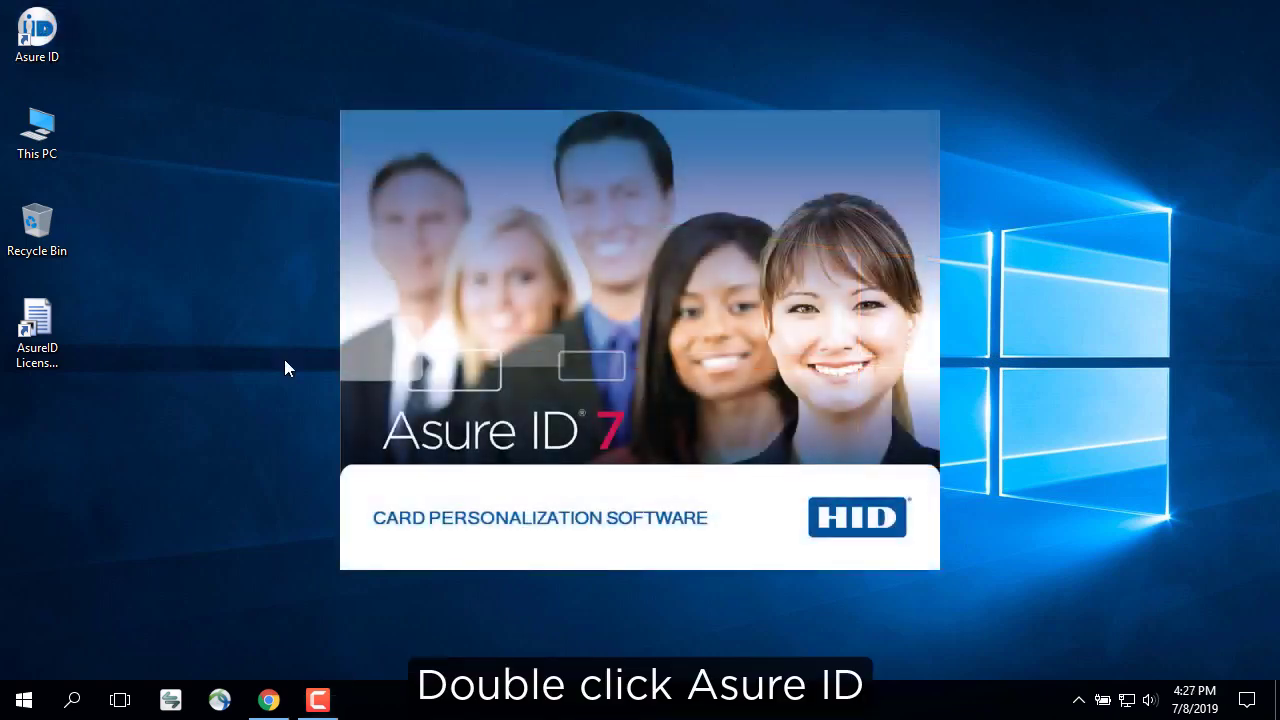
{"action": "type", "text": "admi"}
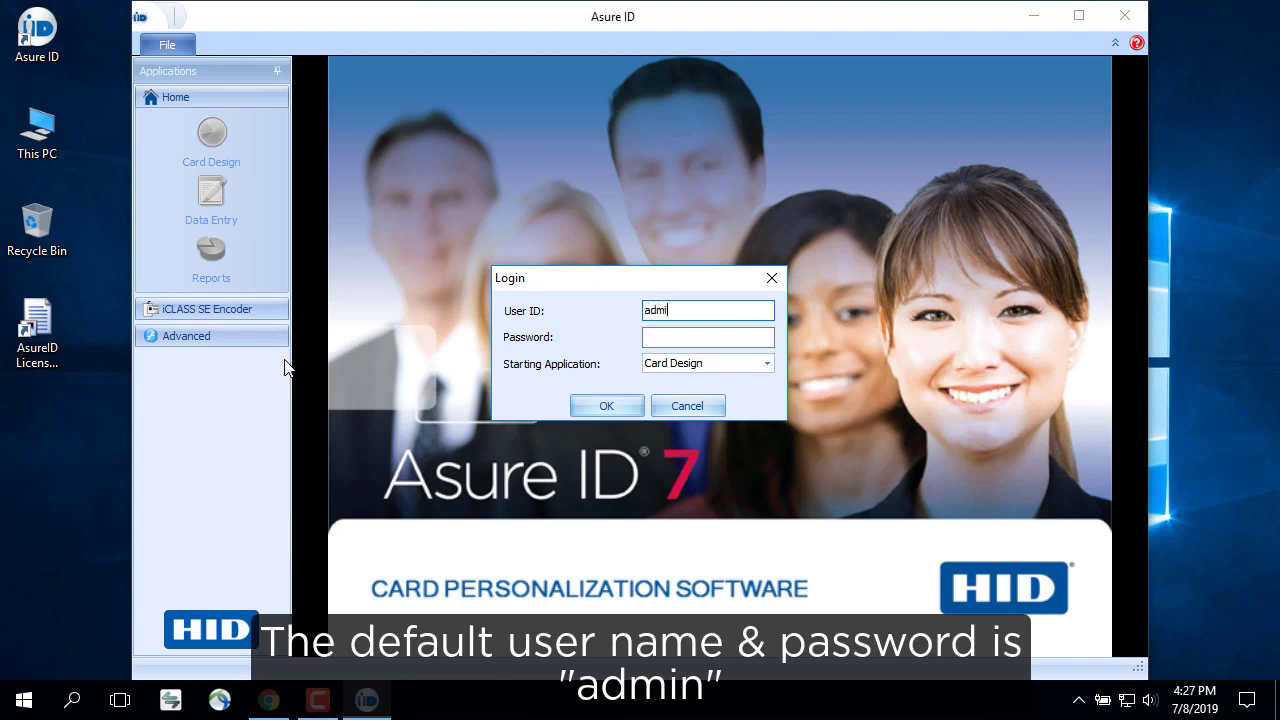
{"action": "type", "text": "n"}
{"action": "key", "text": "Tab"}
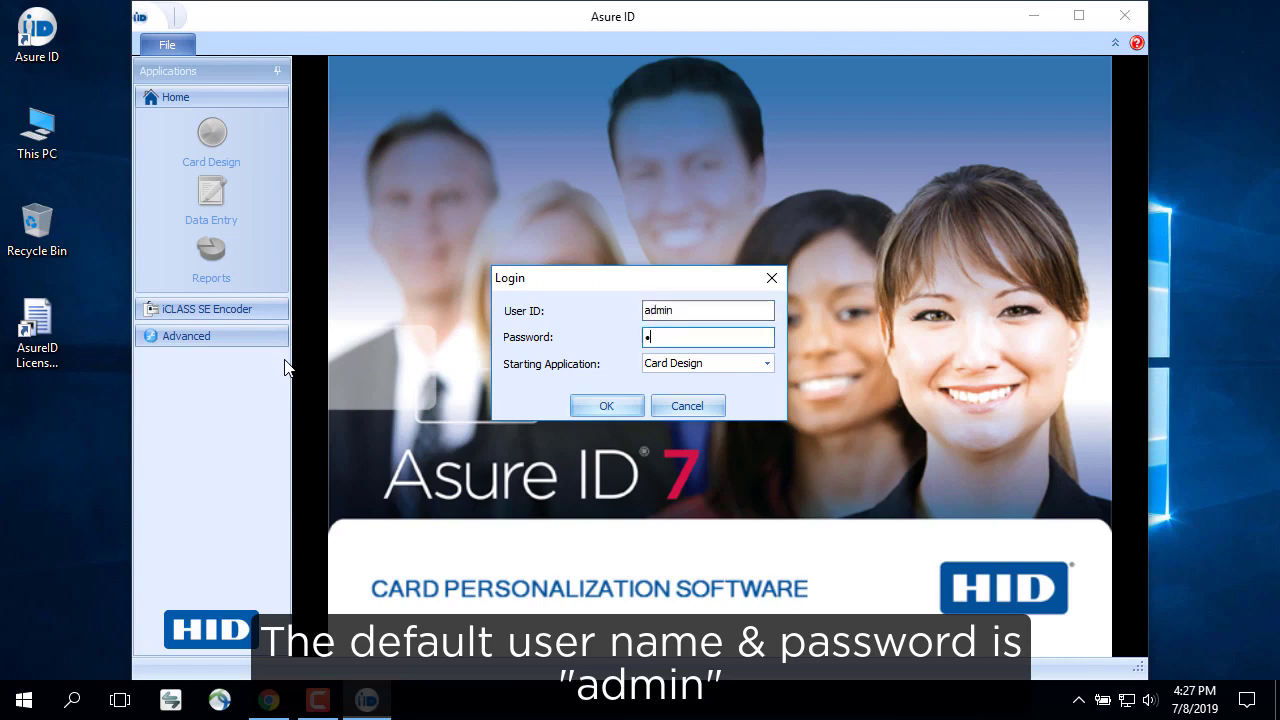
{"action": "type", "text": "dmi"}
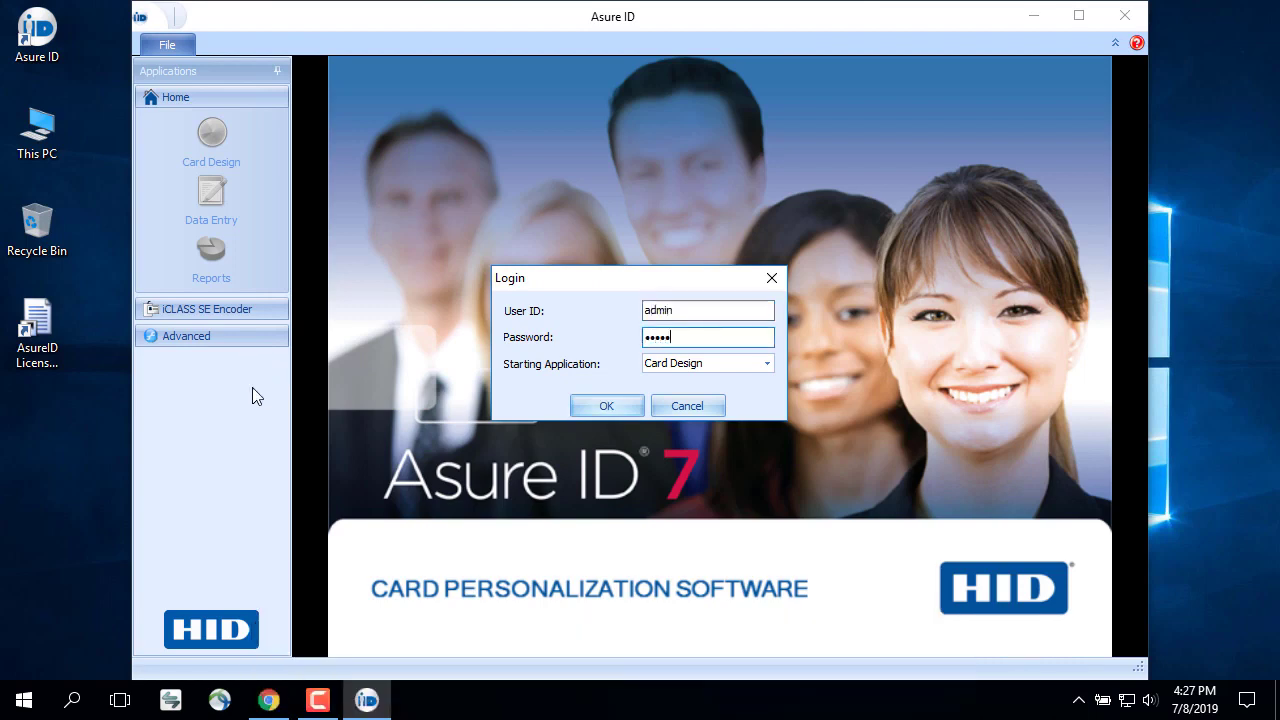
{"action": "left_click", "coordinate": [588, 410]}
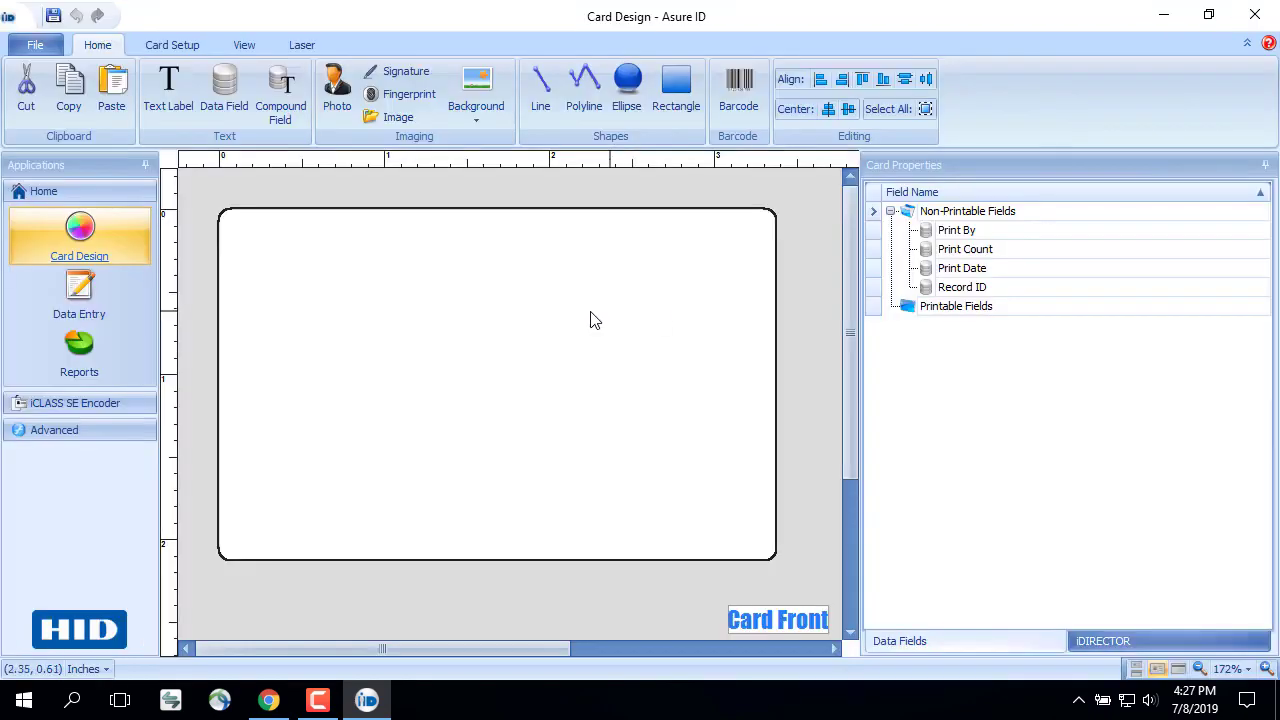
Open the Work Order Manager with the OMNIKEY encoder and MIFARE DESFire EV1 technology selected
{"action": "left_click", "coordinate": [100, 404]}
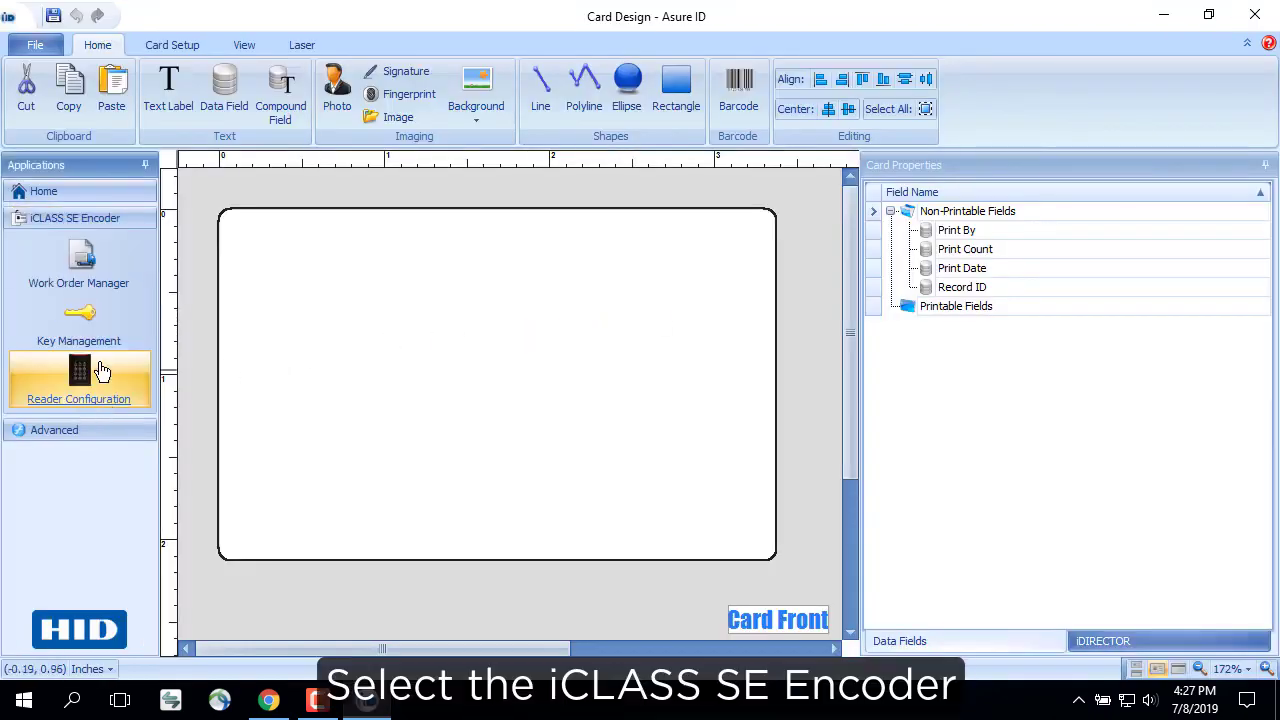
{"action": "left_click", "coordinate": [96, 273]}
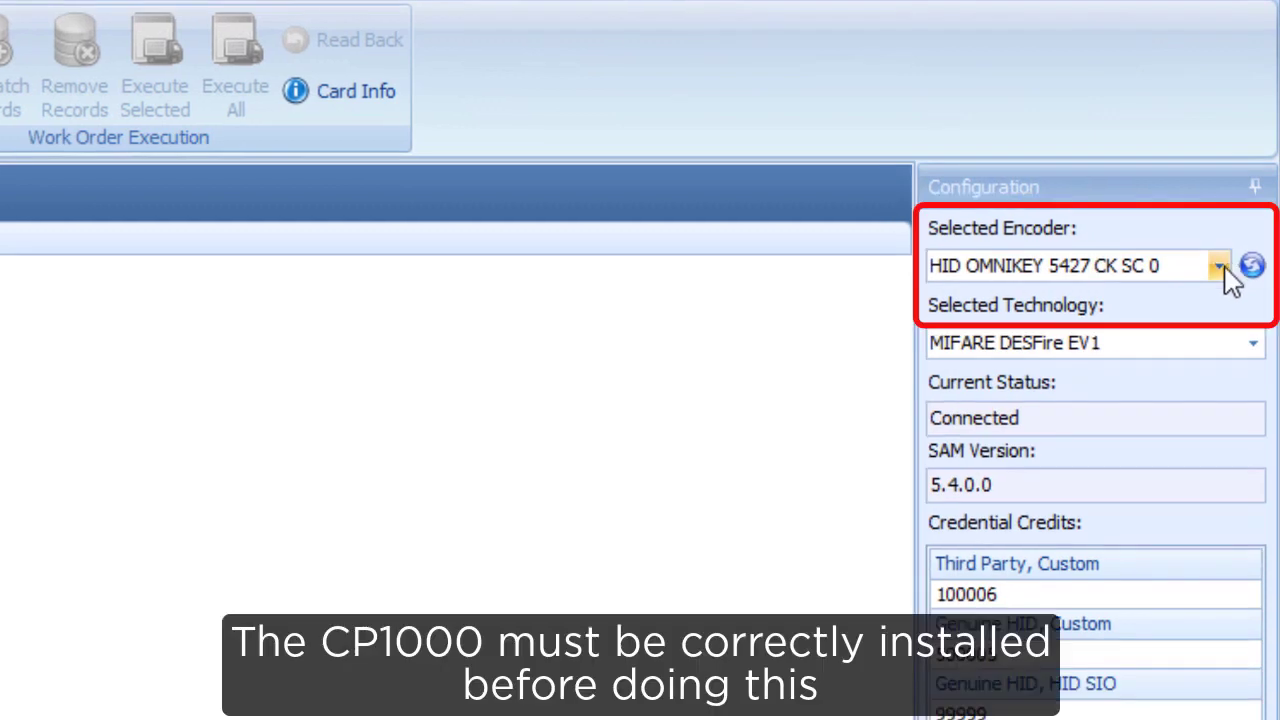
{"action": "left_click", "coordinate": [1222, 266]}
{"action": "left_click", "coordinate": [1222, 266]}
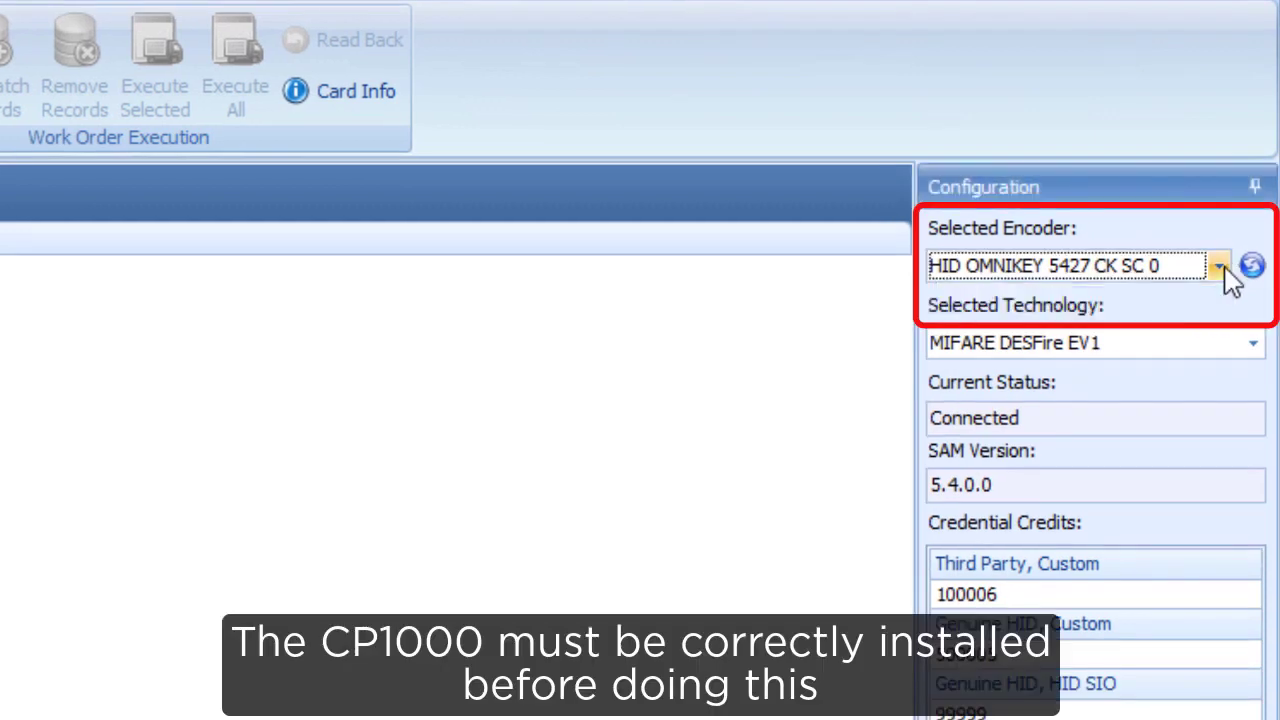
{"action": "left_click", "coordinate": [1251, 343]}
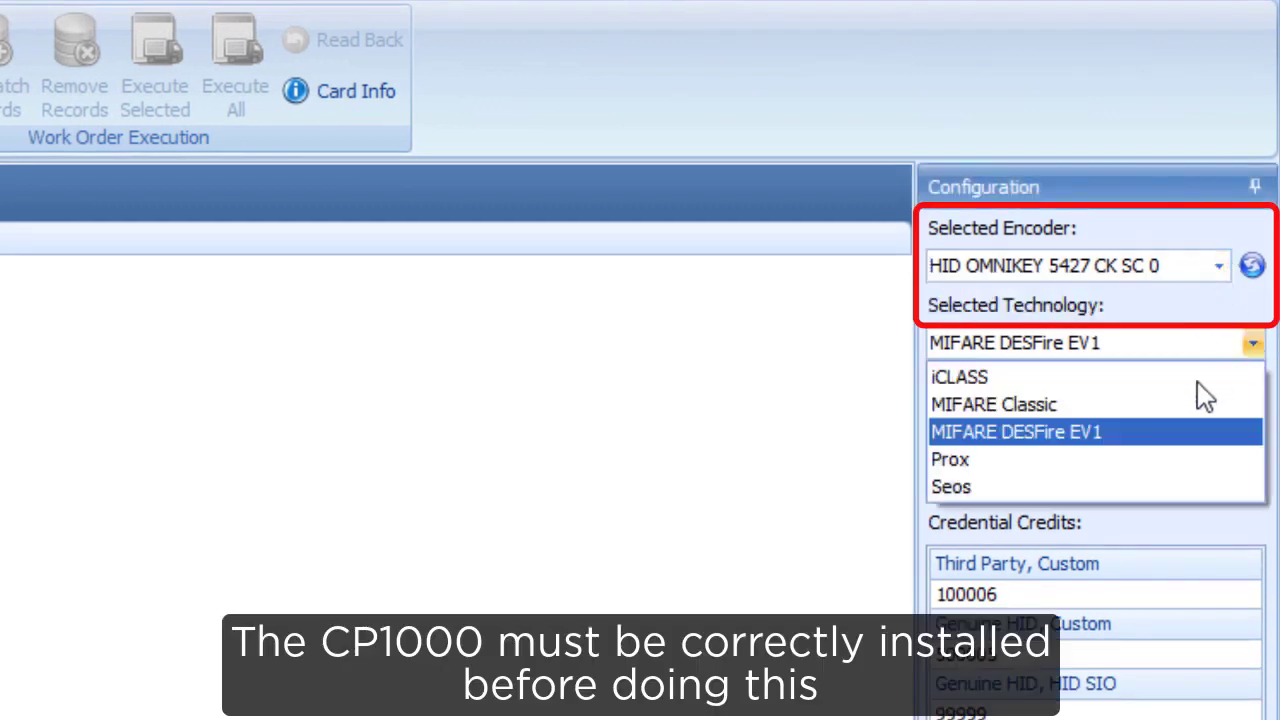
{"action": "left_click", "coordinate": [1079, 433]}
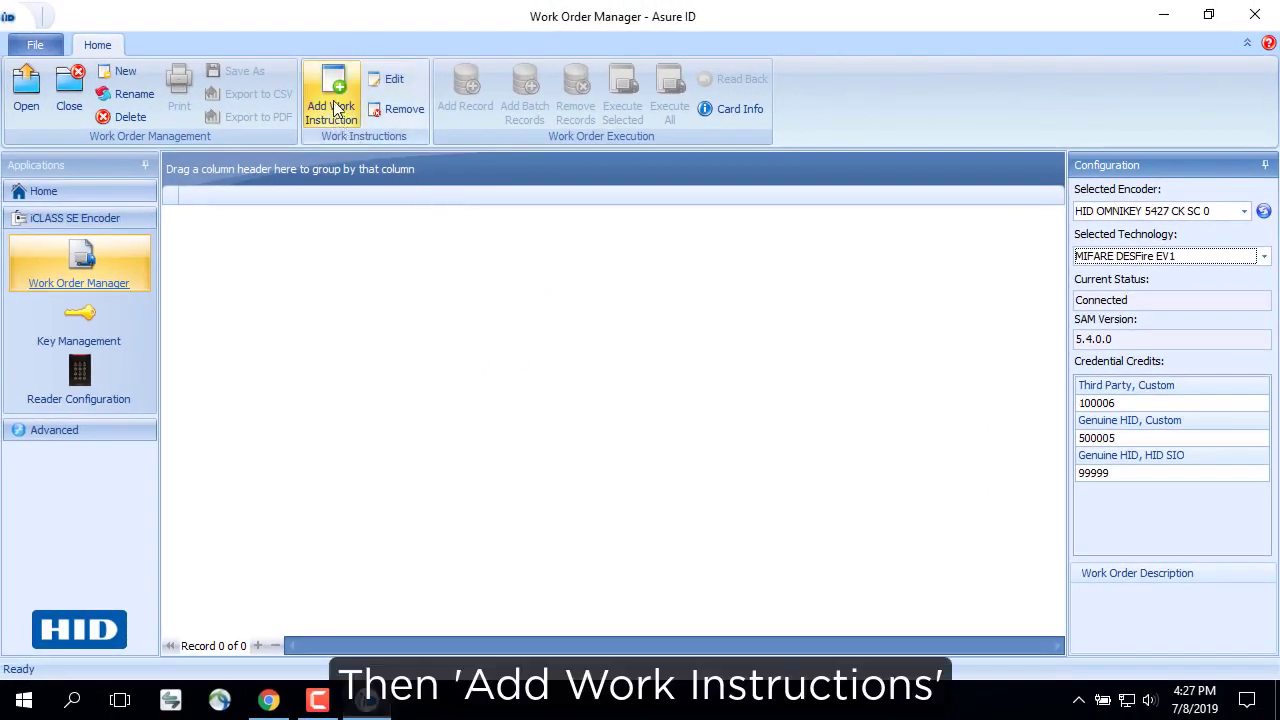
Add a new work instruction using the MIFARE DESFire EV1 plugin
{"action": "left_click", "coordinate": [335, 102]}
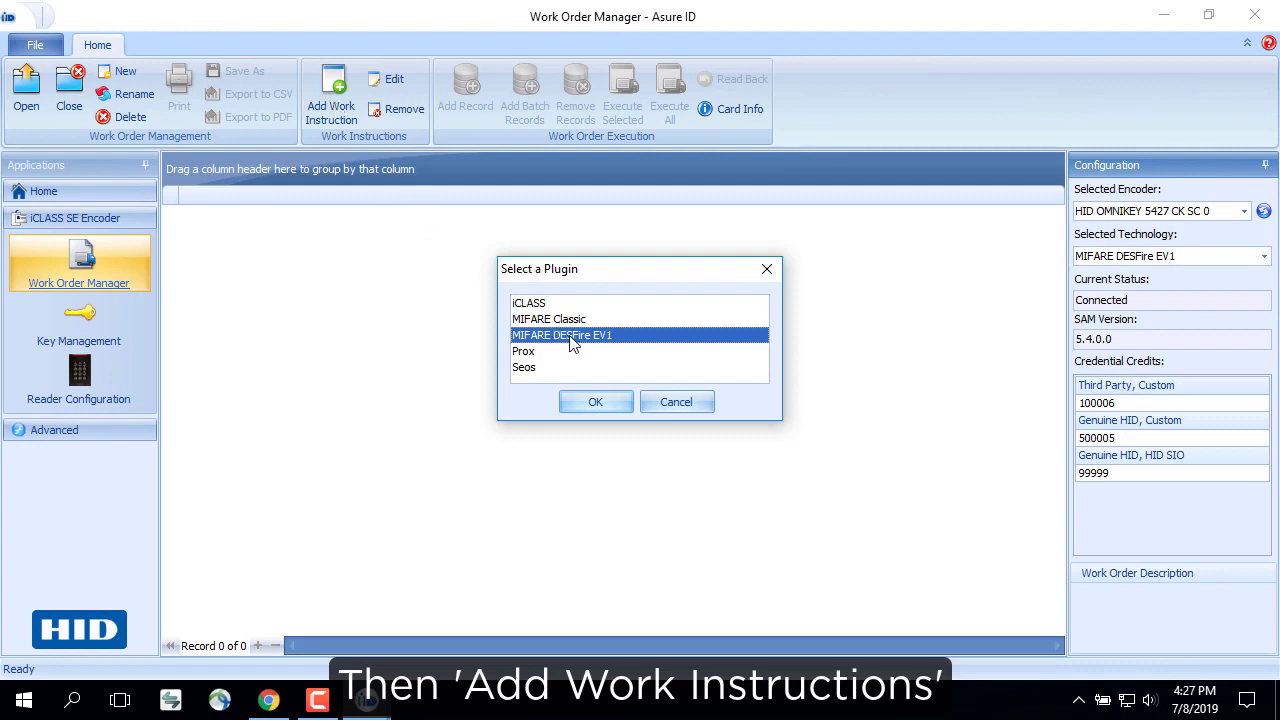
{"action": "left_click", "coordinate": [601, 403]}
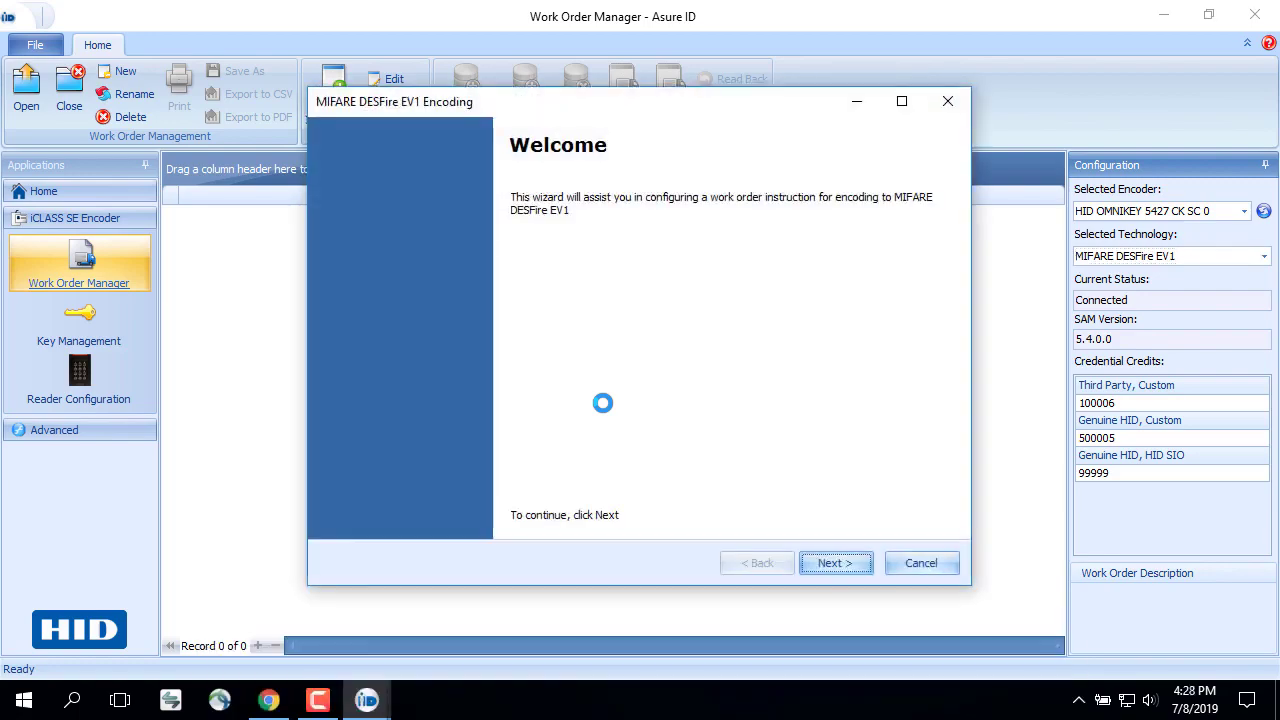
{"action": "left_click", "coordinate": [826, 562]}
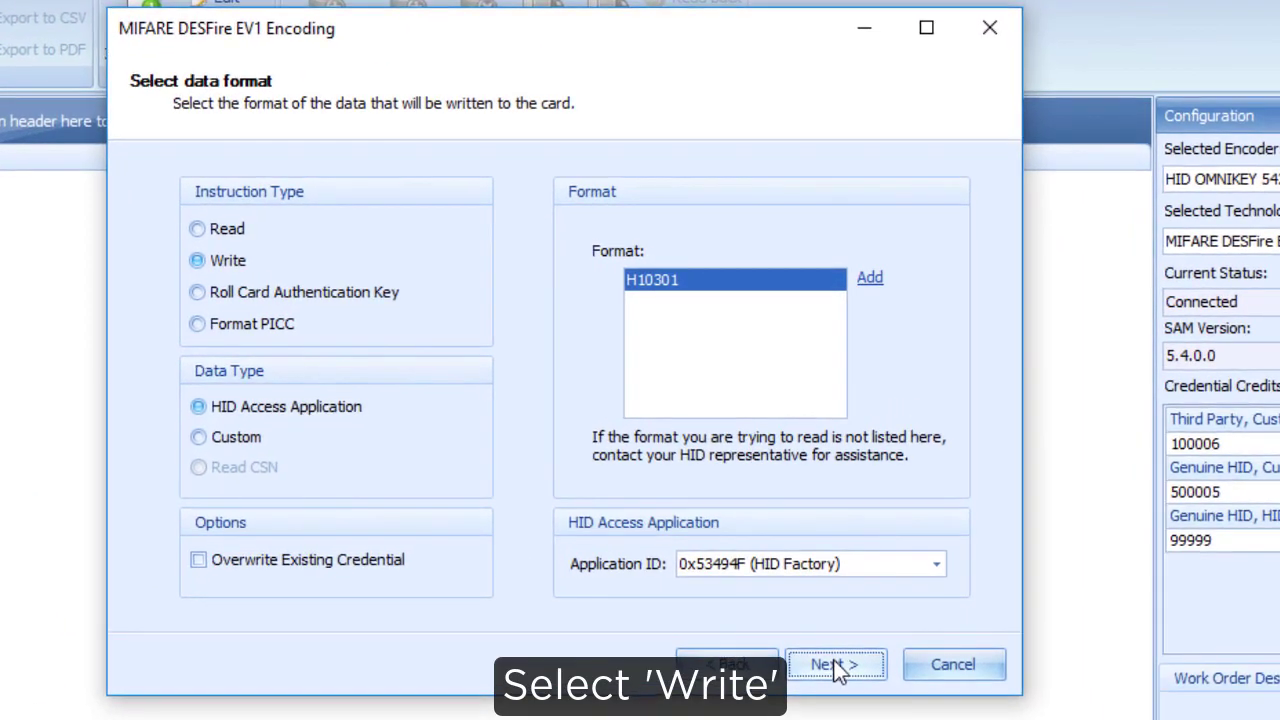
Make it a Write of Custom Hexadecimal Data named MydataWrite
{"action": "left_click", "coordinate": [197, 260]}
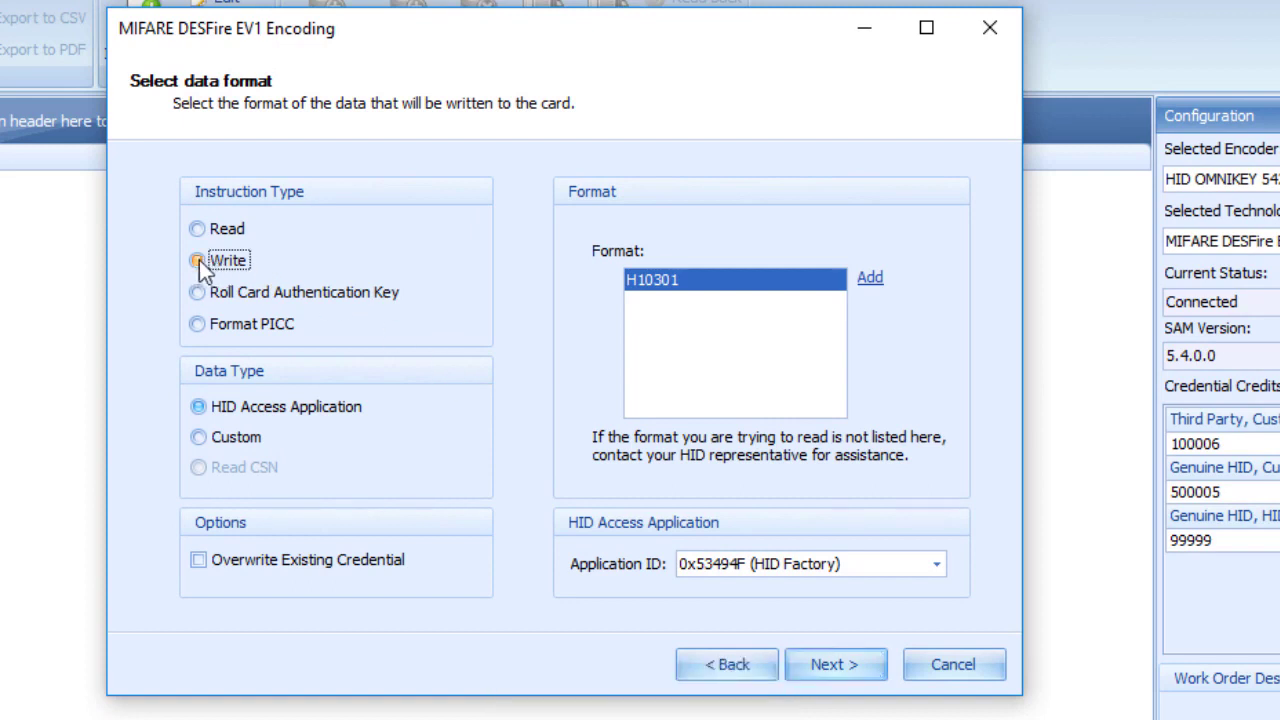
{"action": "left_click", "coordinate": [199, 438]}
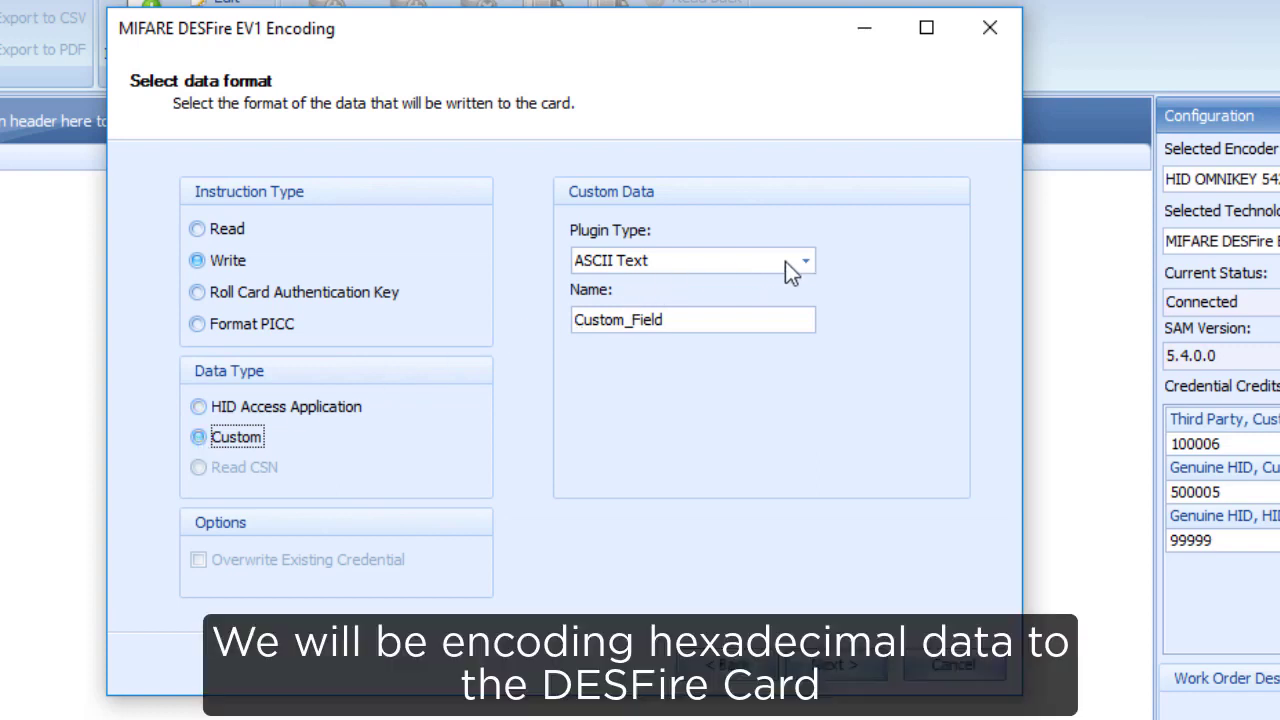
{"action": "left_click", "coordinate": [805, 262]}
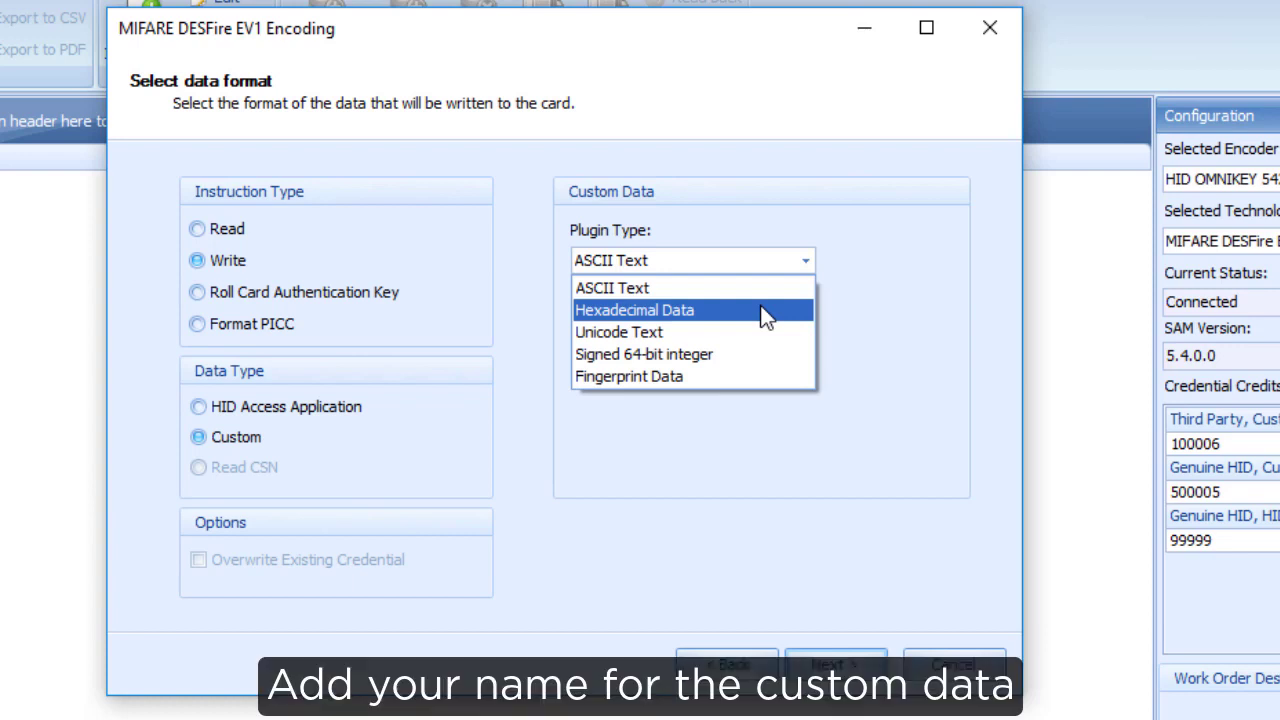
{"action": "left_click", "coordinate": [765, 316]}
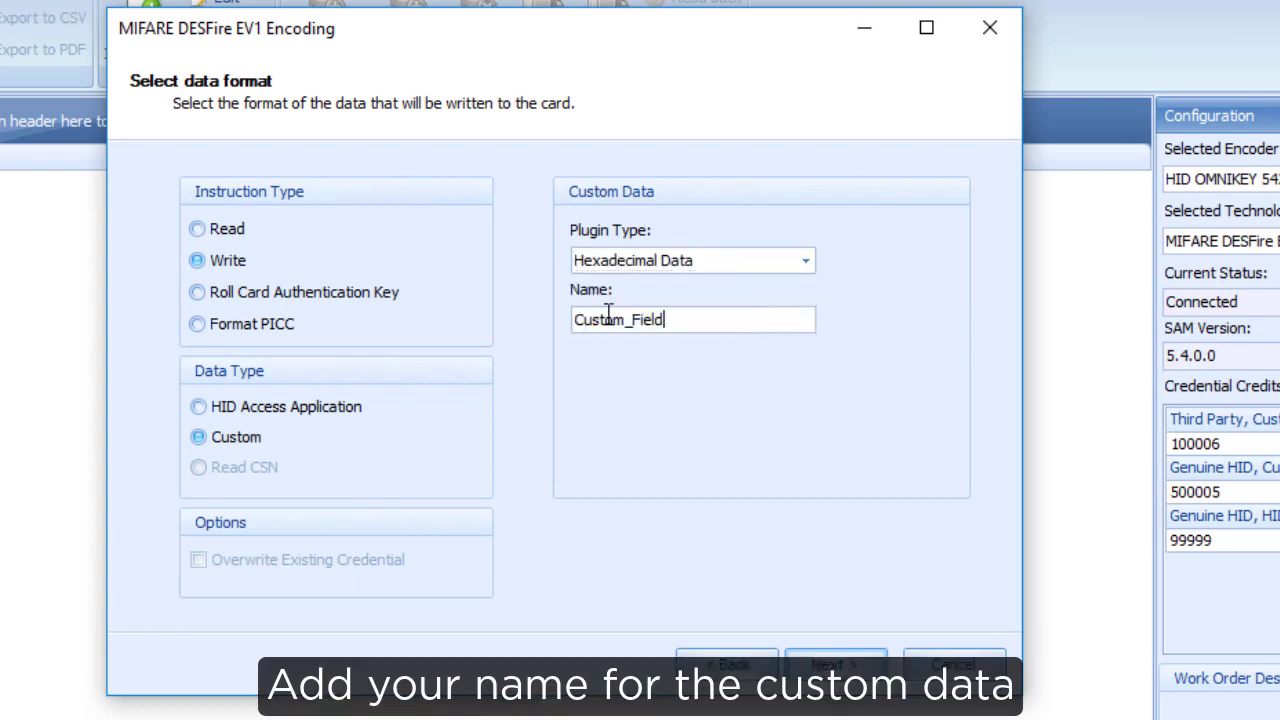
{"action": "left_click_drag", "start_coordinate": [680, 320], "coordinate": [490, 328]}
{"action": "type", "text": "Myd"}
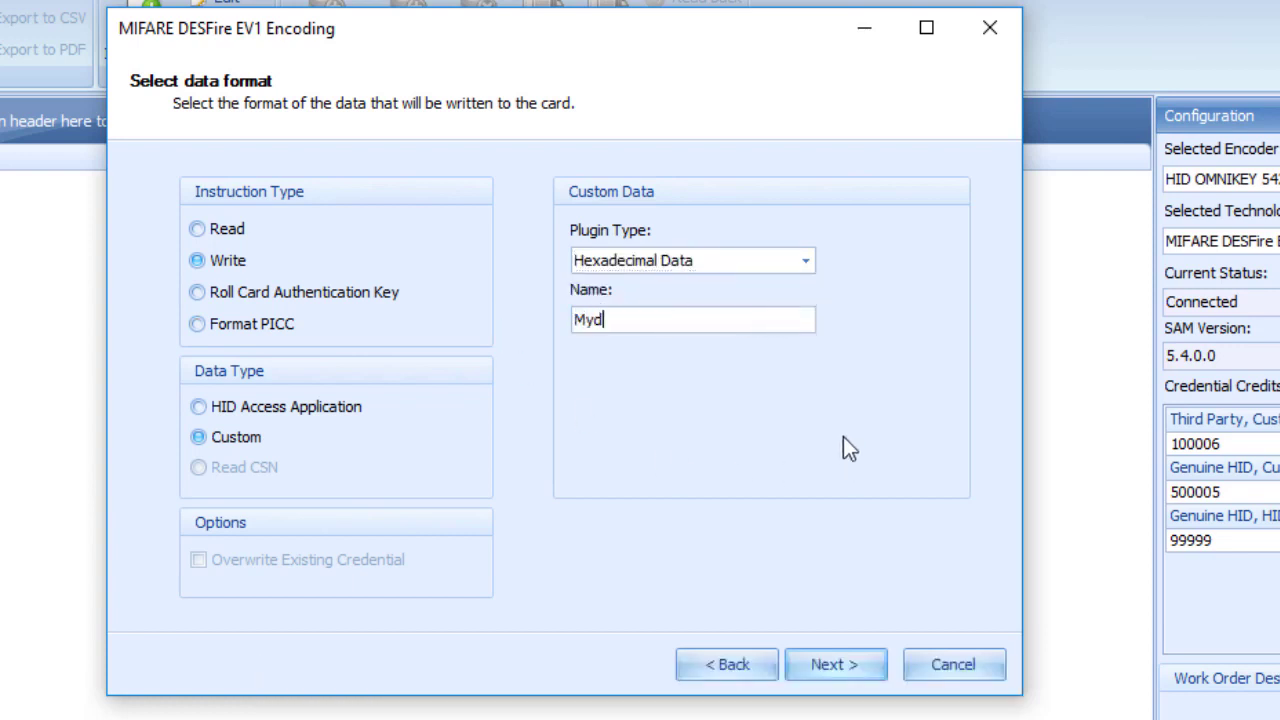
{"action": "type", "text": "ataWr"}
{"action": "type", "text": "ite"}
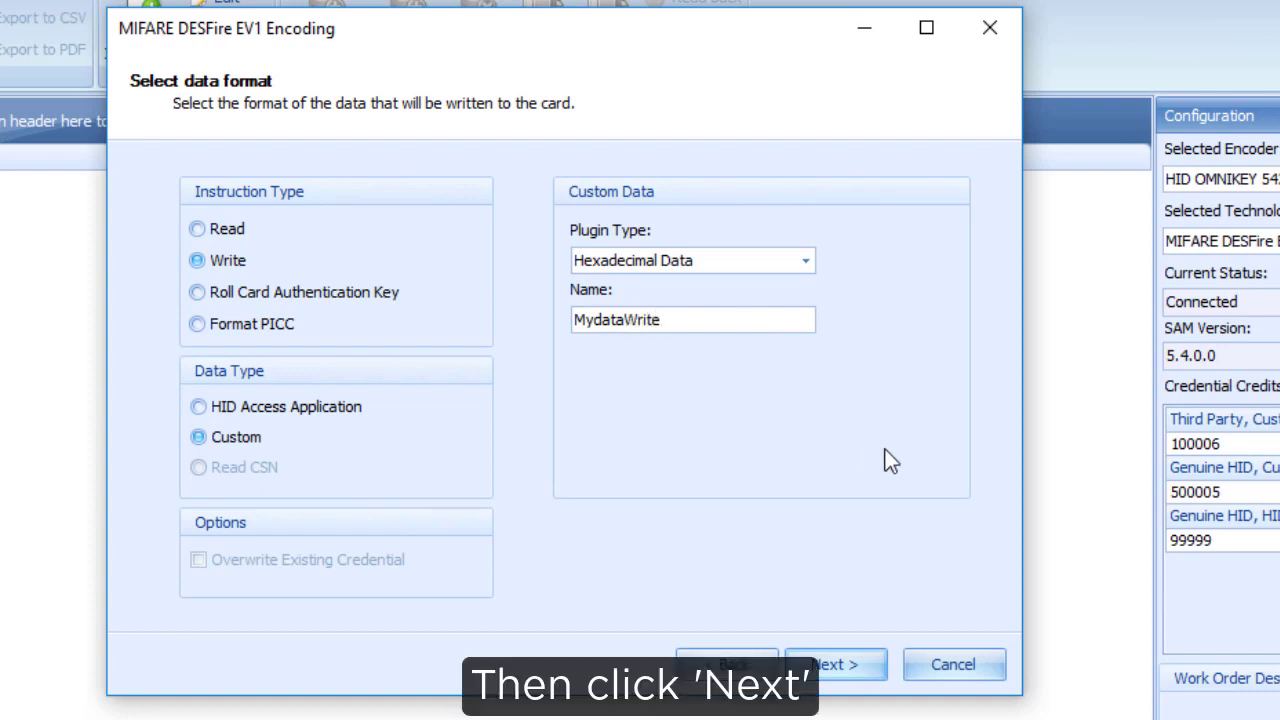
Enter Application ID 01010 and File Number 1 on the memory map page
{"action": "left_click", "coordinate": [839, 661]}
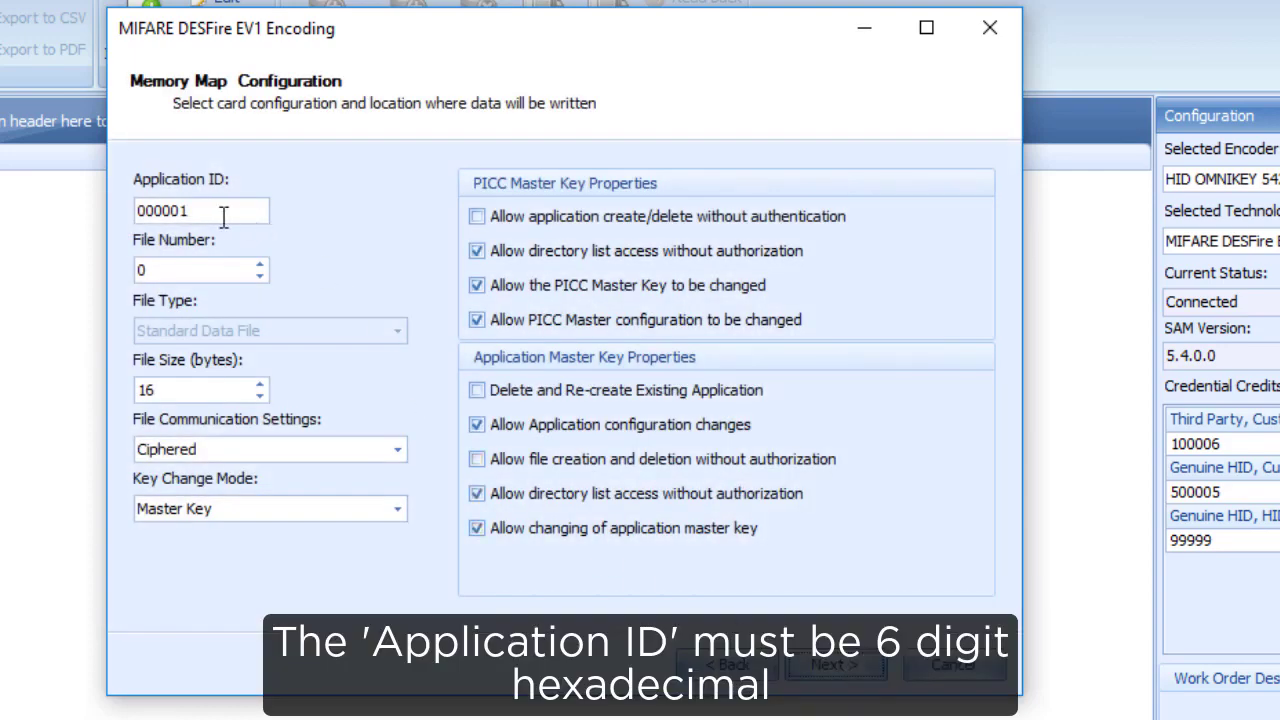
{"action": "left_click_drag", "start_coordinate": [218, 215], "coordinate": [50, 214]}
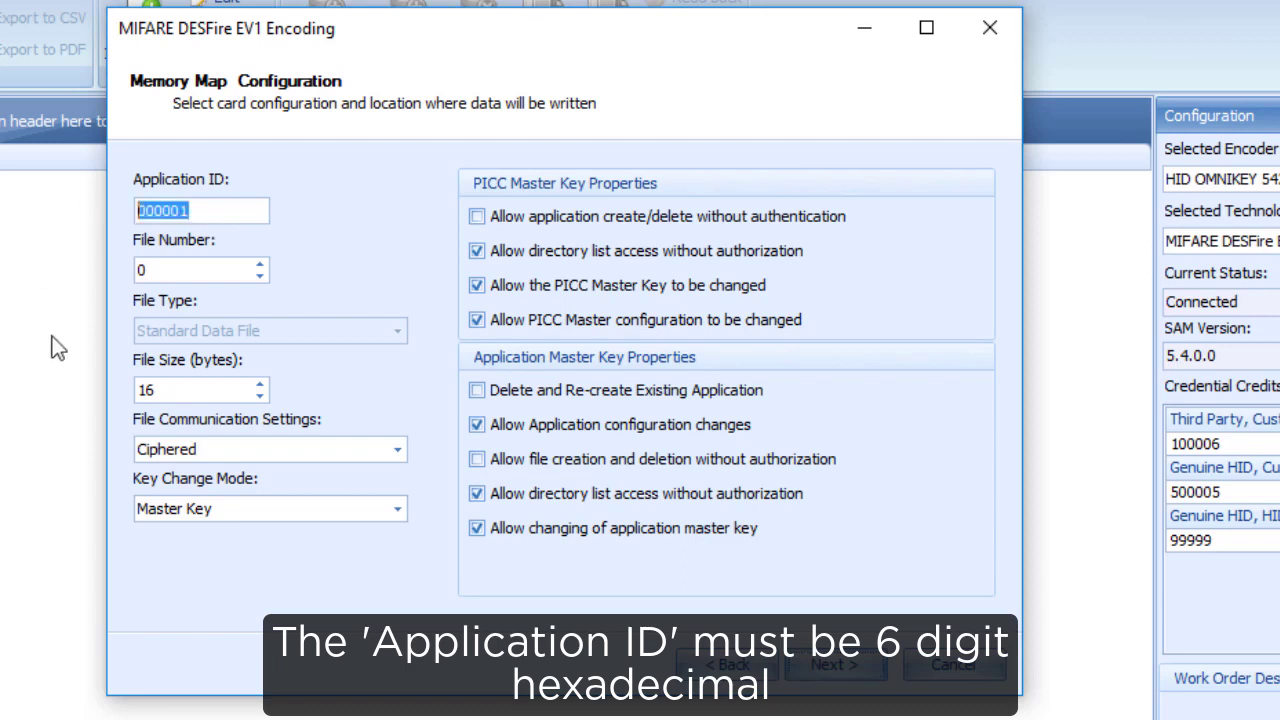
{"action": "type", "text": "0"}
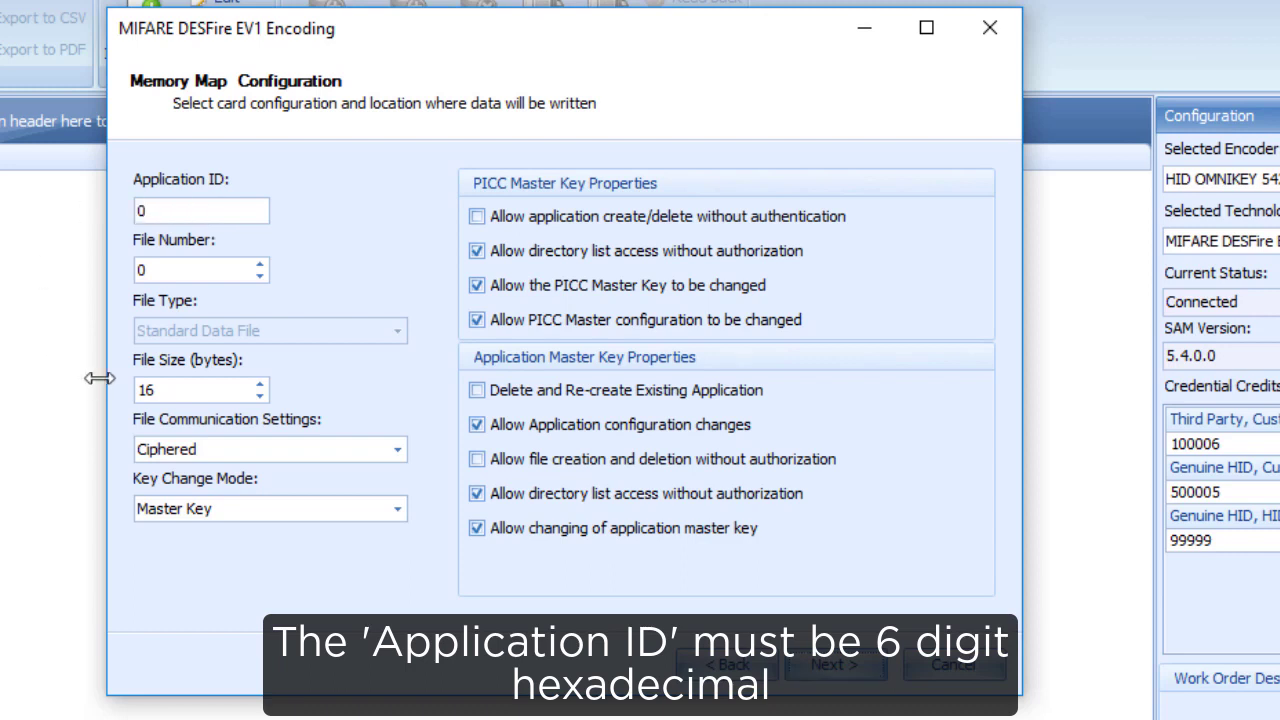
{"action": "type", "text": "1010"}
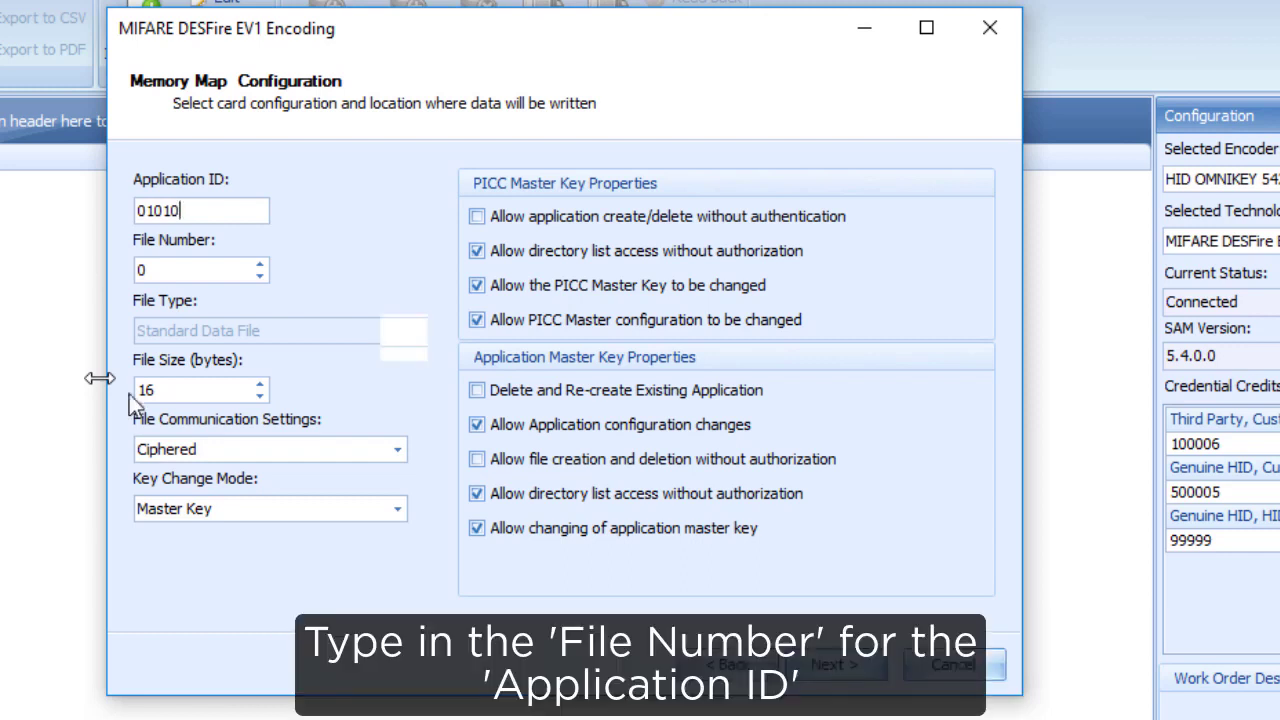
{"action": "key", "text": "Tab"}
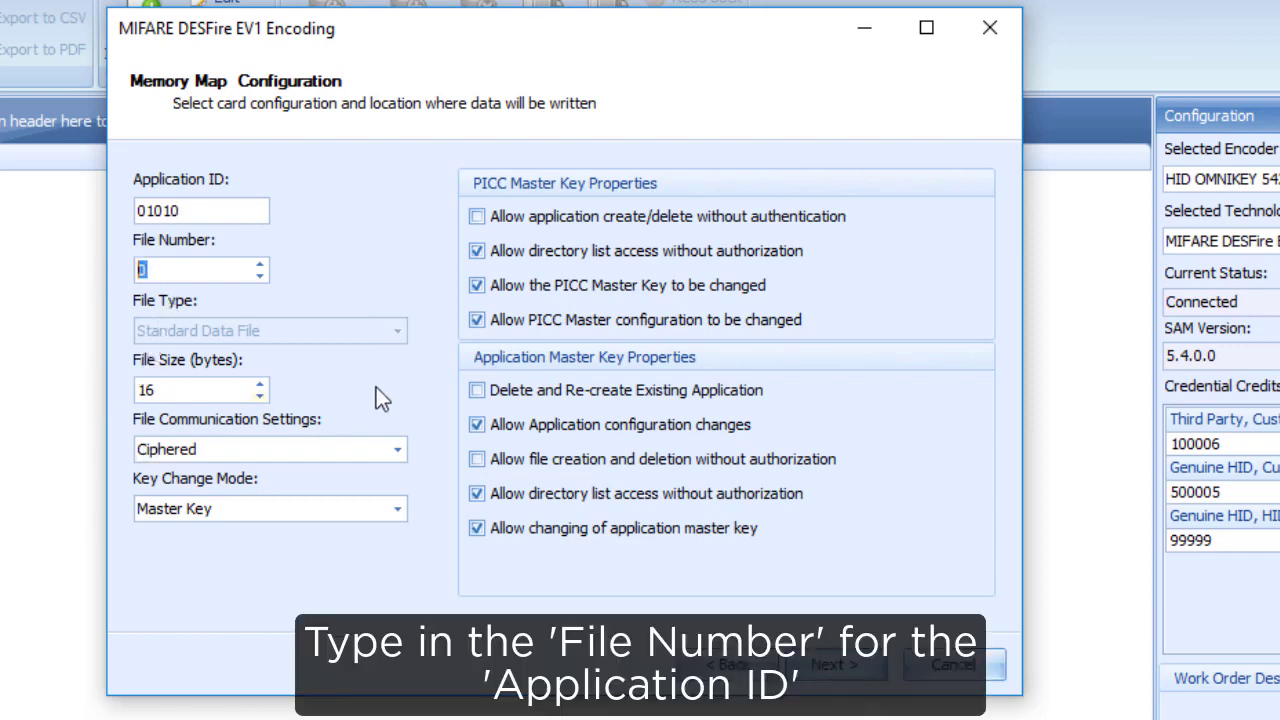
{"action": "type", "text": "1"}
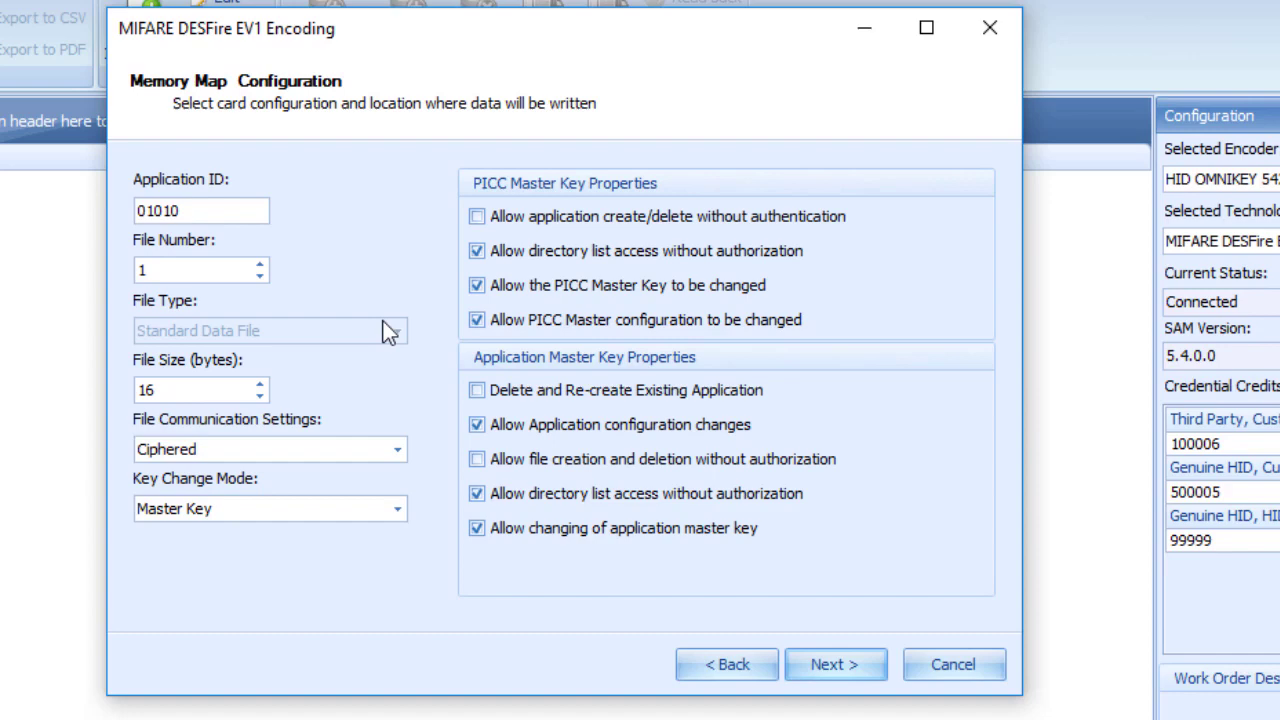
Set the PiccMaster and ApplicationMaster keys to AES and finish the write instruction
{"action": "left_click", "coordinate": [826, 670]}
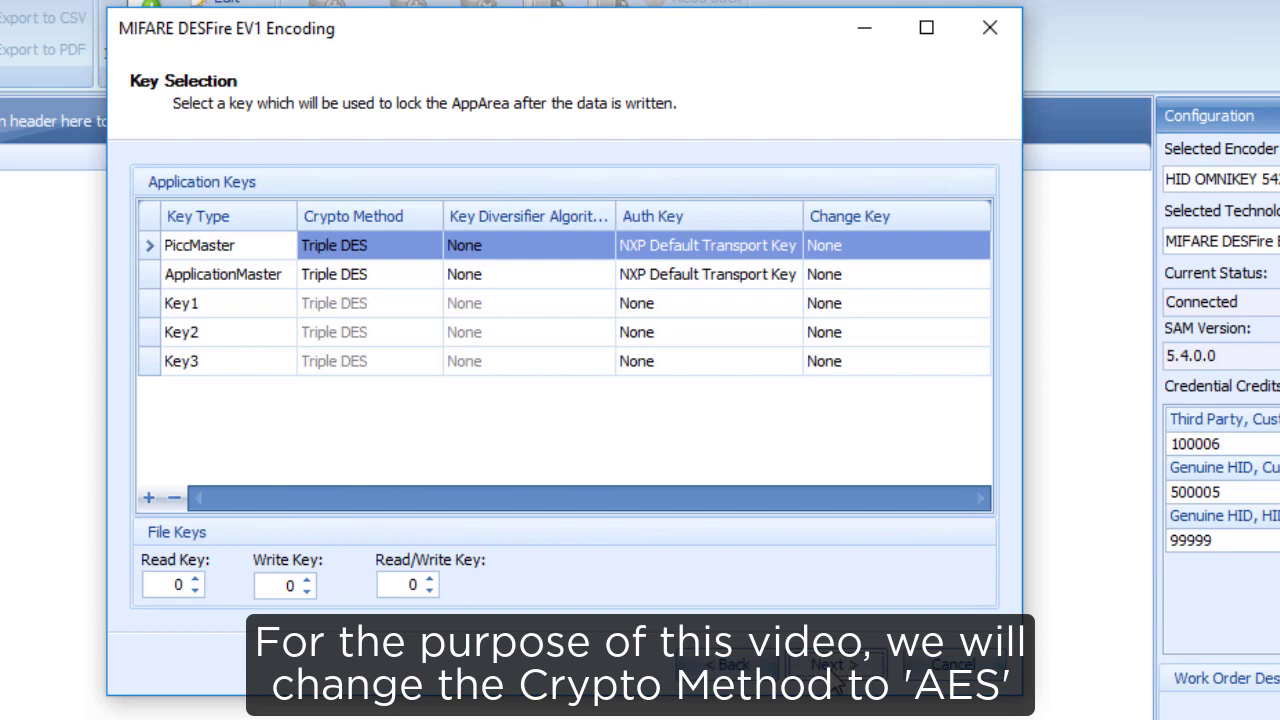
{"action": "left_click", "coordinate": [436, 244]}
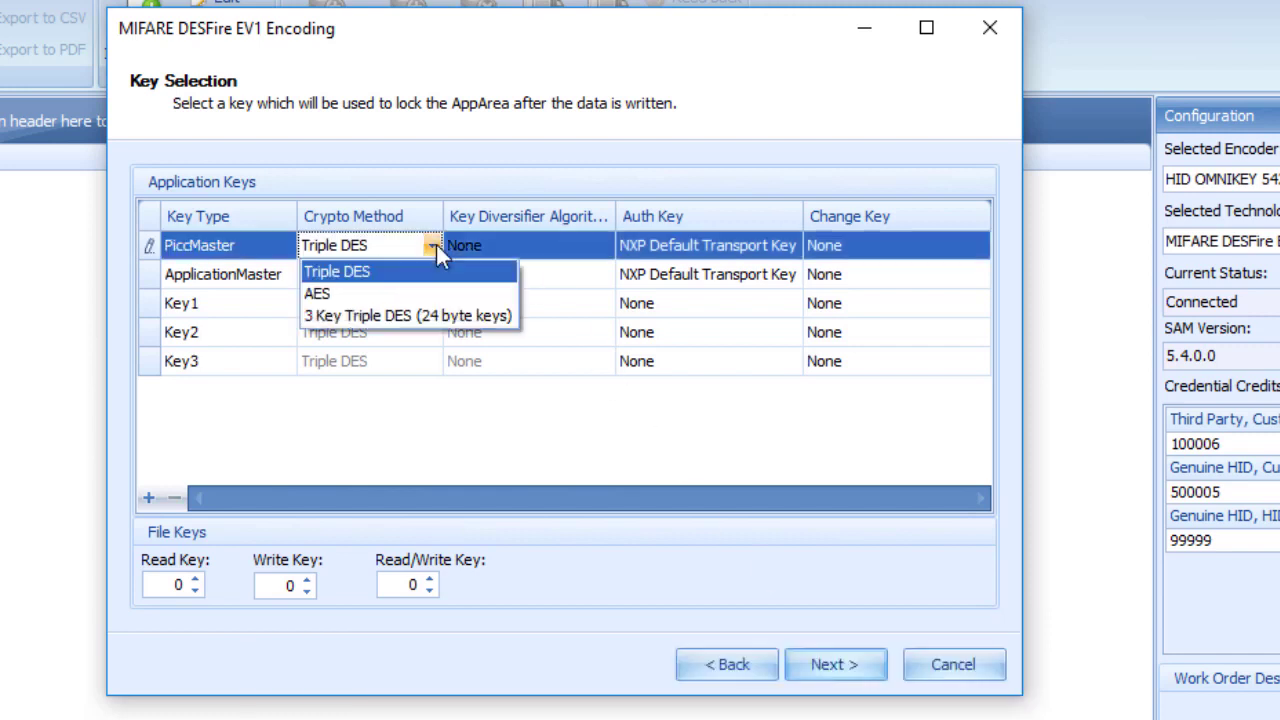
{"action": "left_click", "coordinate": [362, 295]}
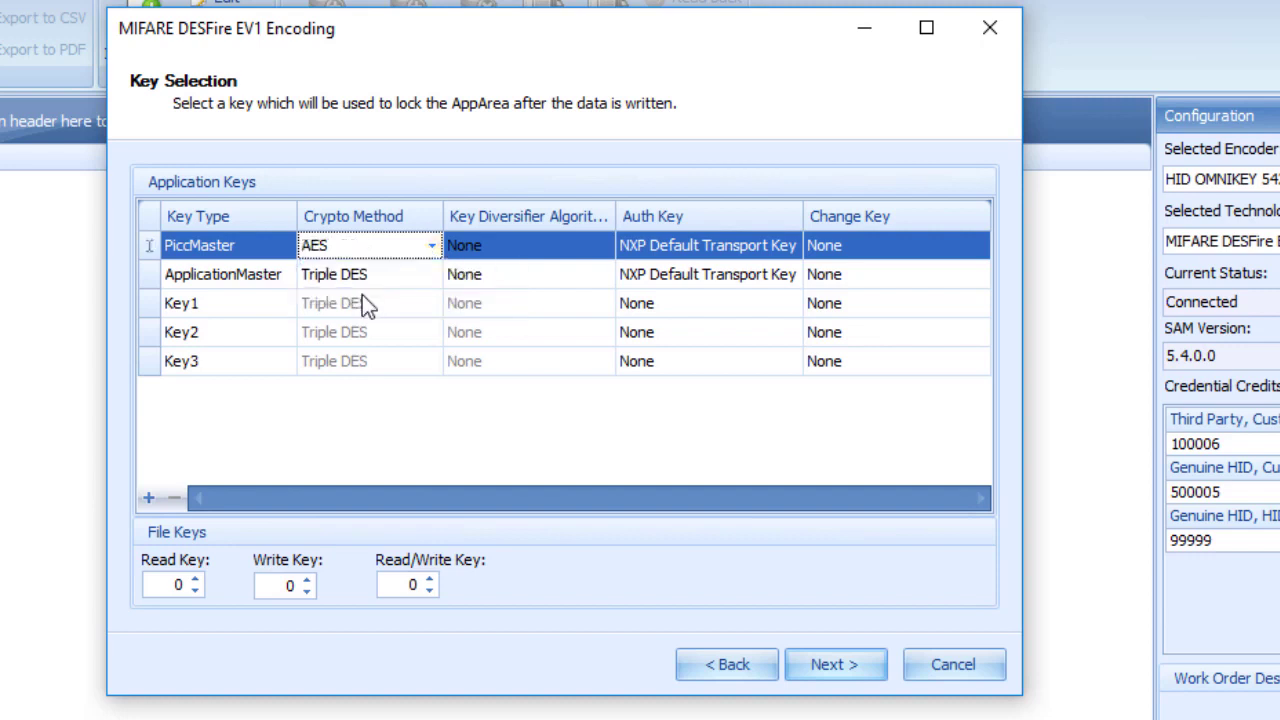
{"action": "left_click", "coordinate": [421, 273]}
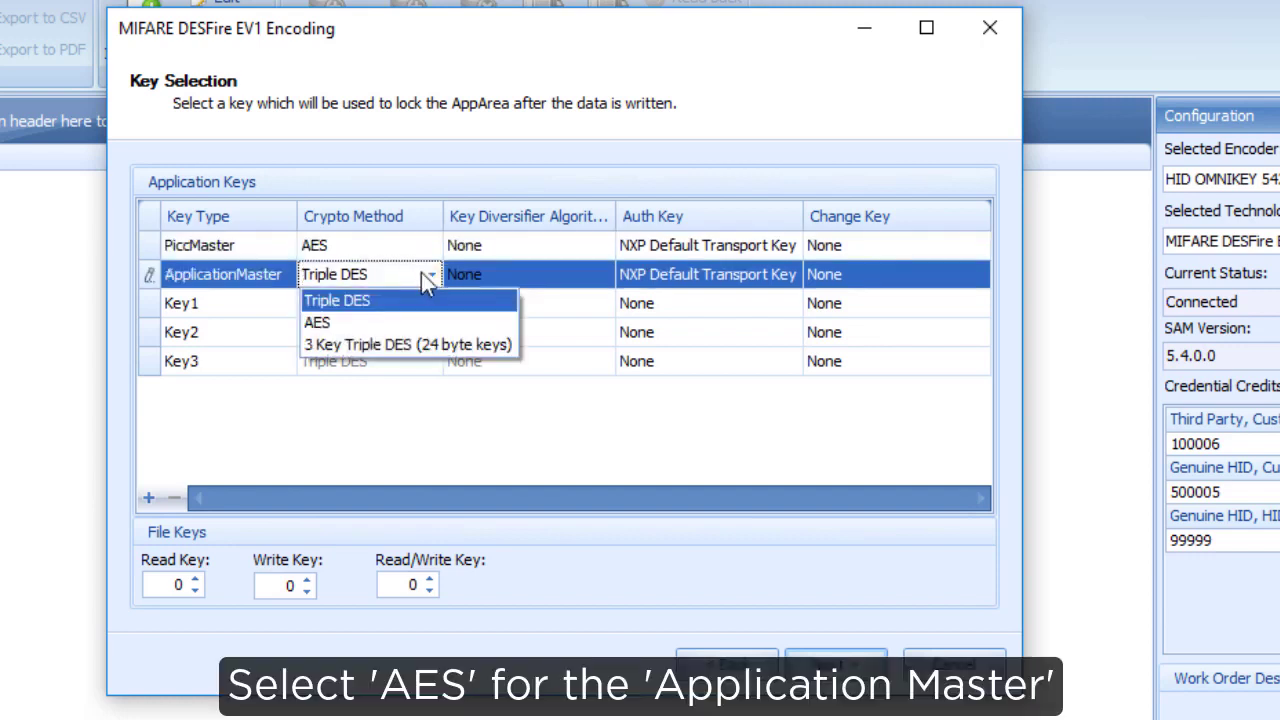
{"action": "left_click", "coordinate": [386, 322]}
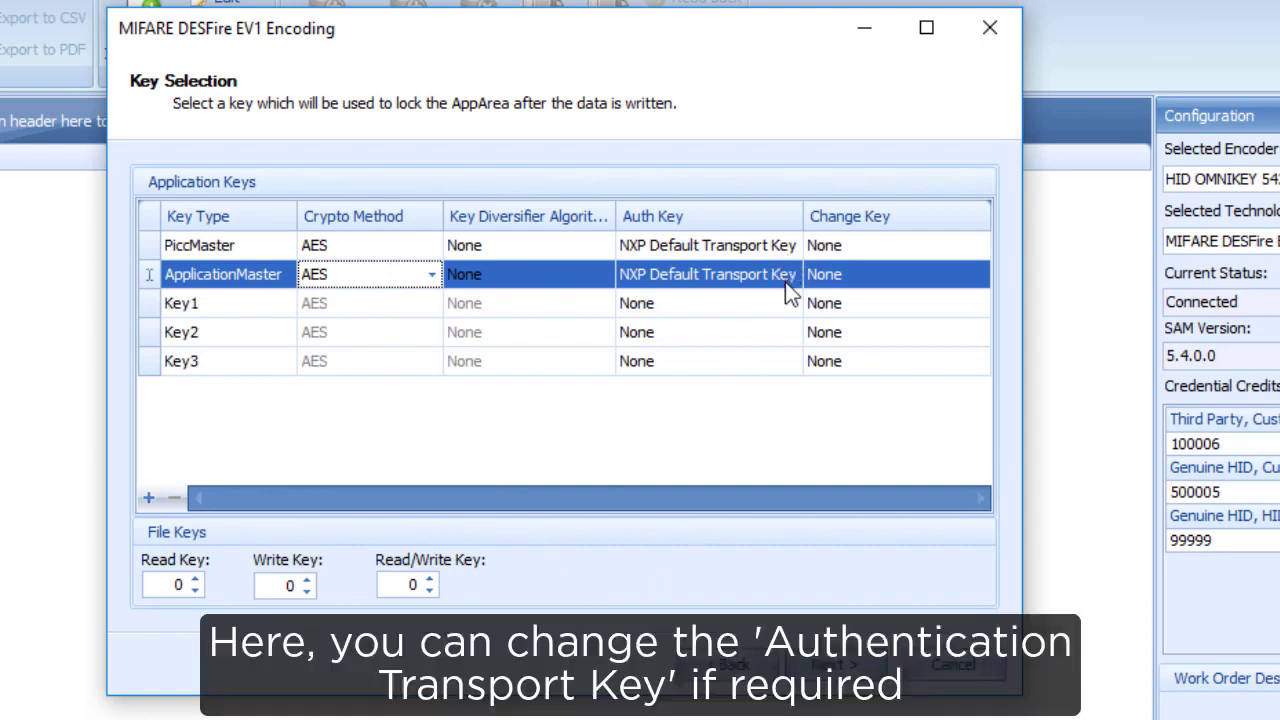
{"action": "left_click", "coordinate": [835, 665]}
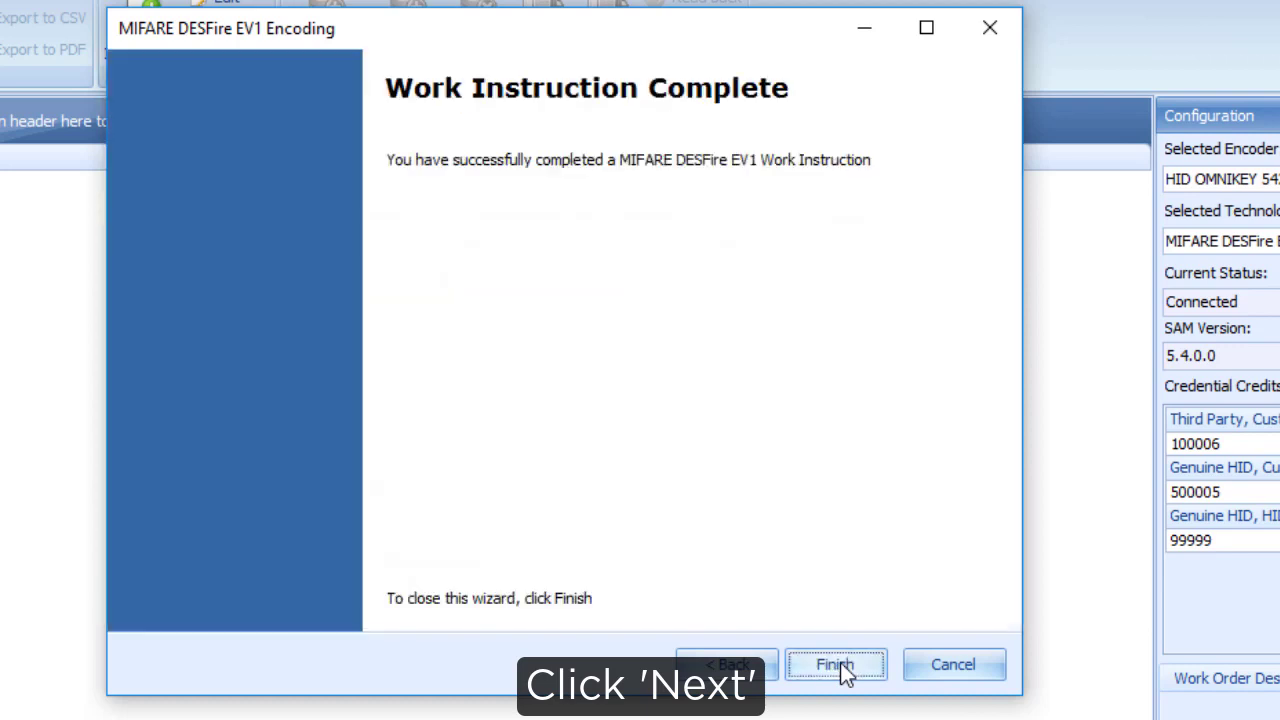
{"action": "left_click", "coordinate": [836, 665]}
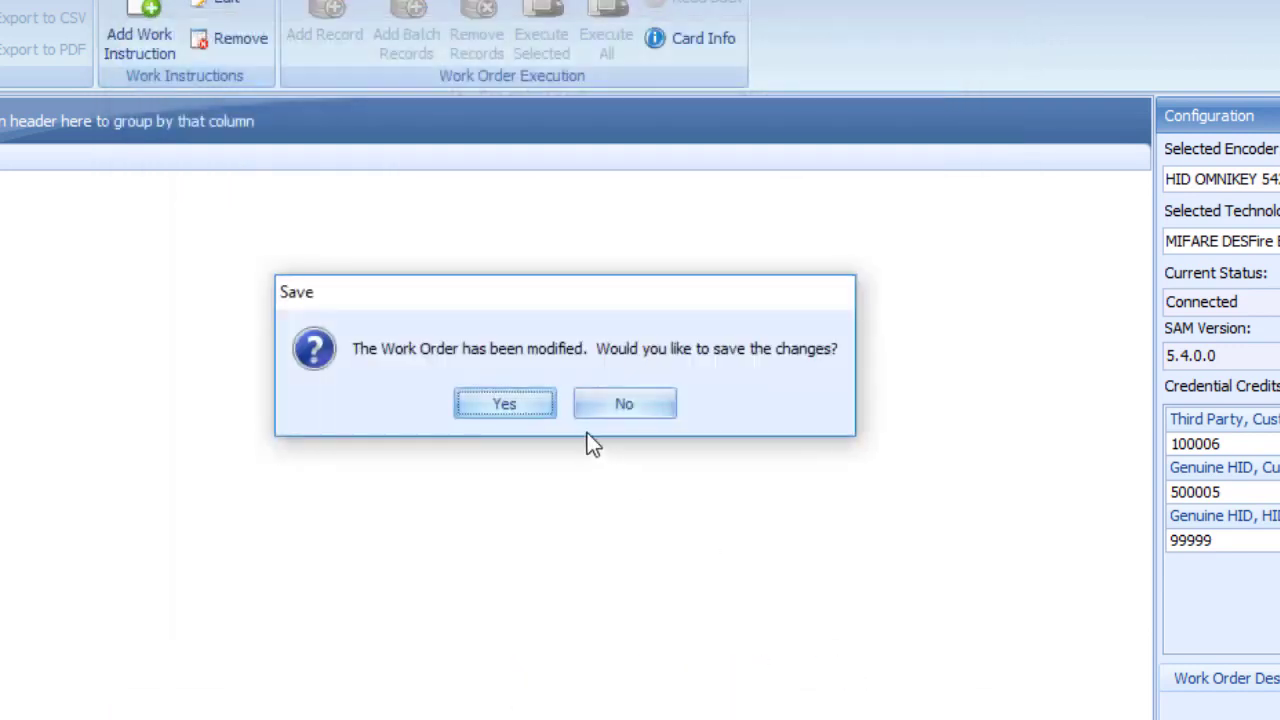
Save the modified work order as template DESFire-Write-Mydata
{"action": "left_click", "coordinate": [537, 405]}
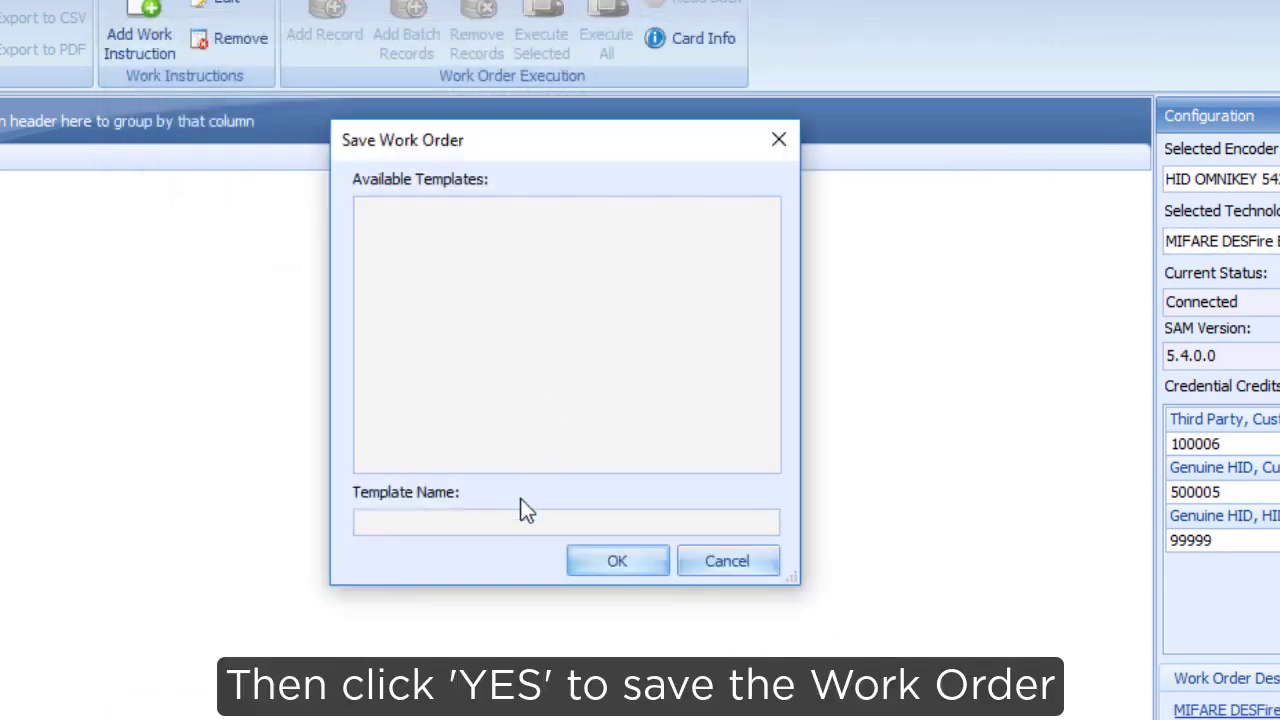
{"action": "type", "text": "D"}
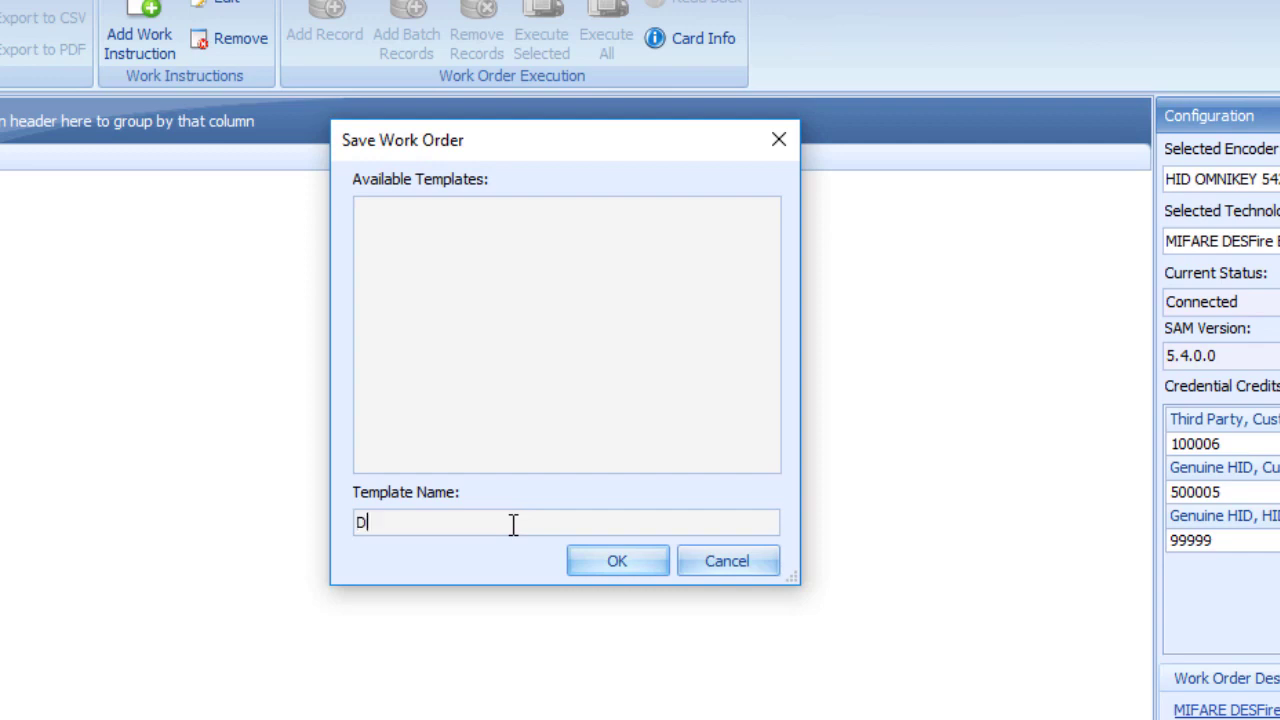
{"action": "type", "text": "ESFire-"}
{"action": "type", "text": "Write-M"}
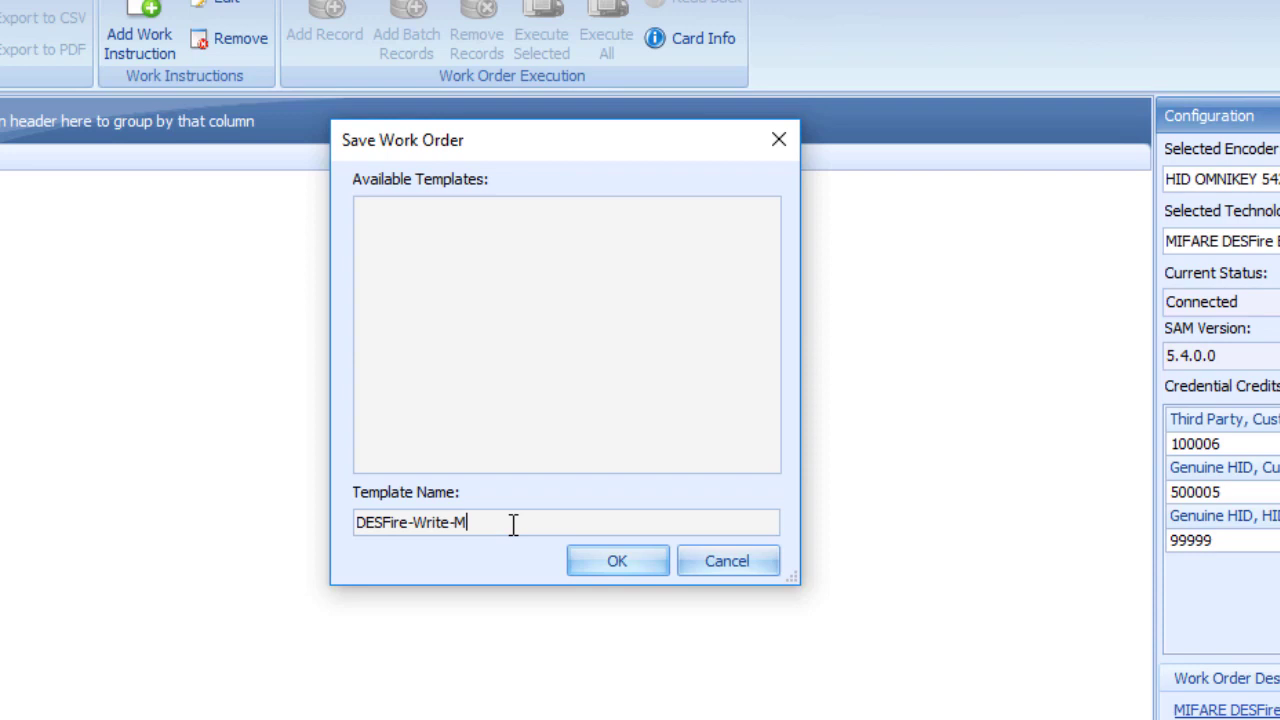
{"action": "type", "text": "ydata"}
{"action": "left_click", "coordinate": [617, 562]}
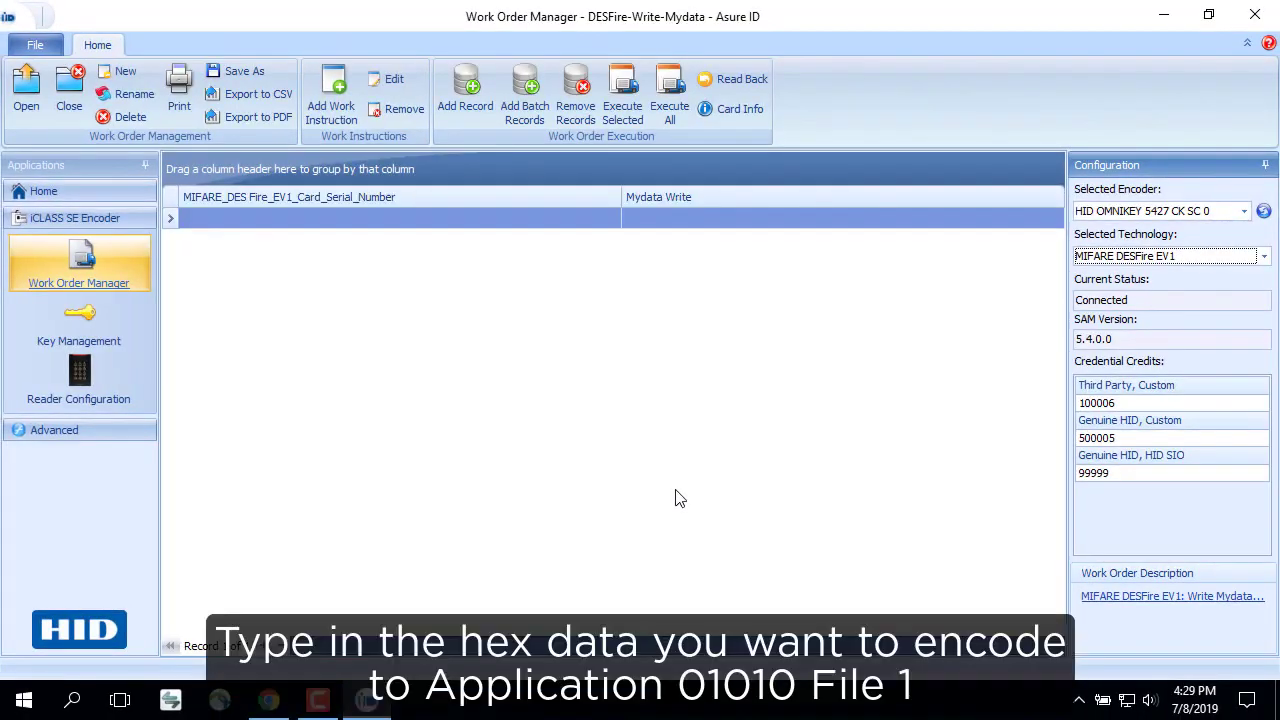
Enter 012ABF50 as the Mydata Write value and encode it onto the DESFire card
{"action": "left_click", "coordinate": [672, 217]}
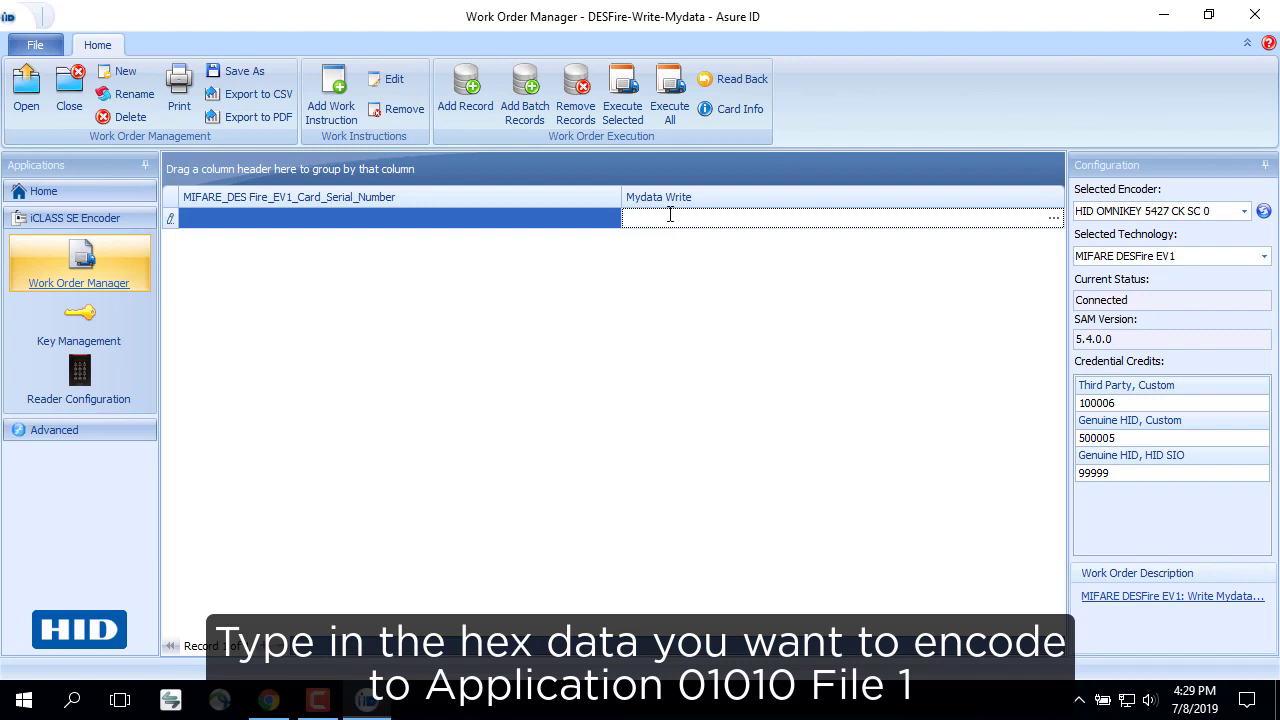
{"action": "type", "text": "012A"}
{"action": "type", "text": "BF5"}
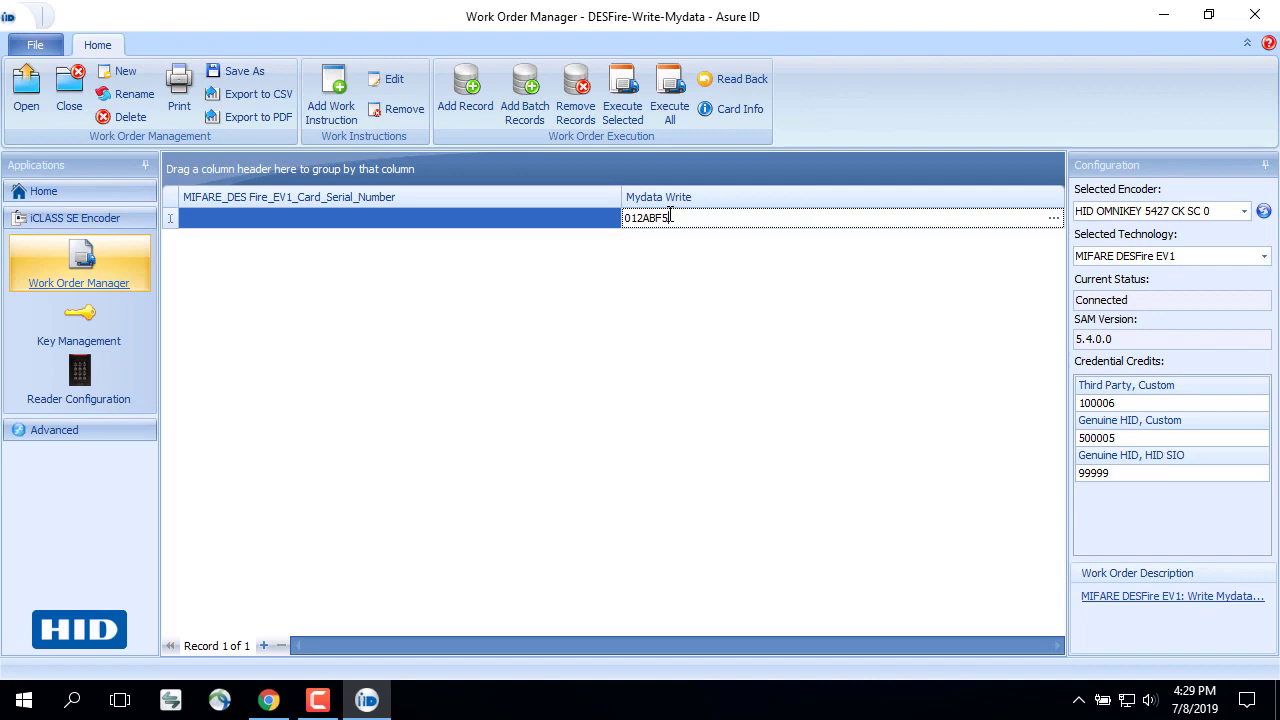
{"action": "left_click", "coordinate": [620, 90]}
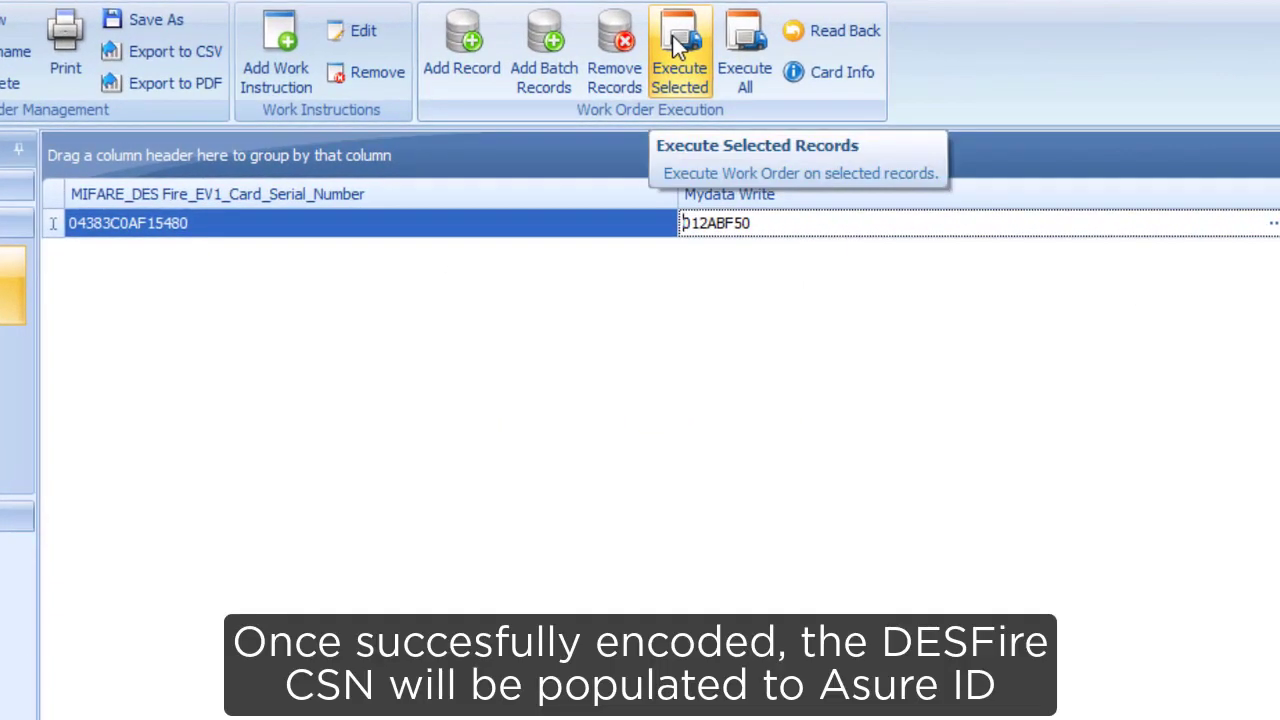
{"action": "left_click", "coordinate": [672, 345]}
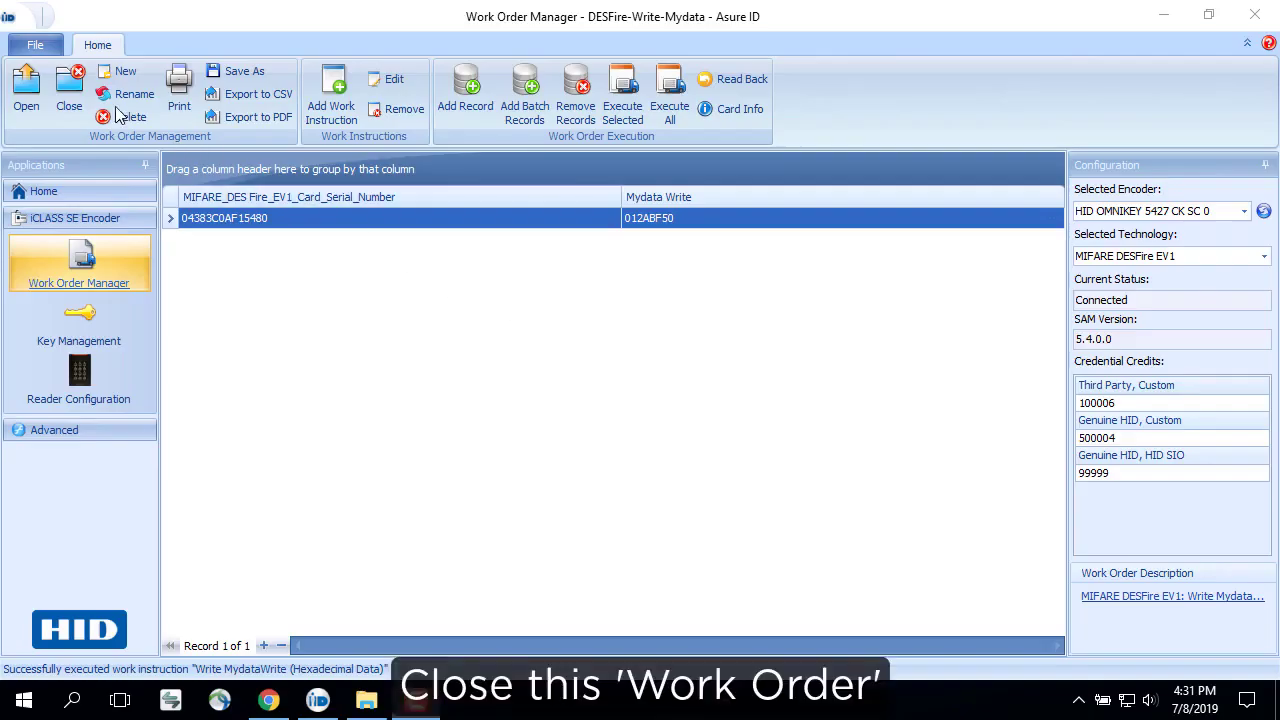
Close the write work order and add a new MIFARE DESFire EV1 work instruction
{"action": "left_click", "coordinate": [72, 86]}
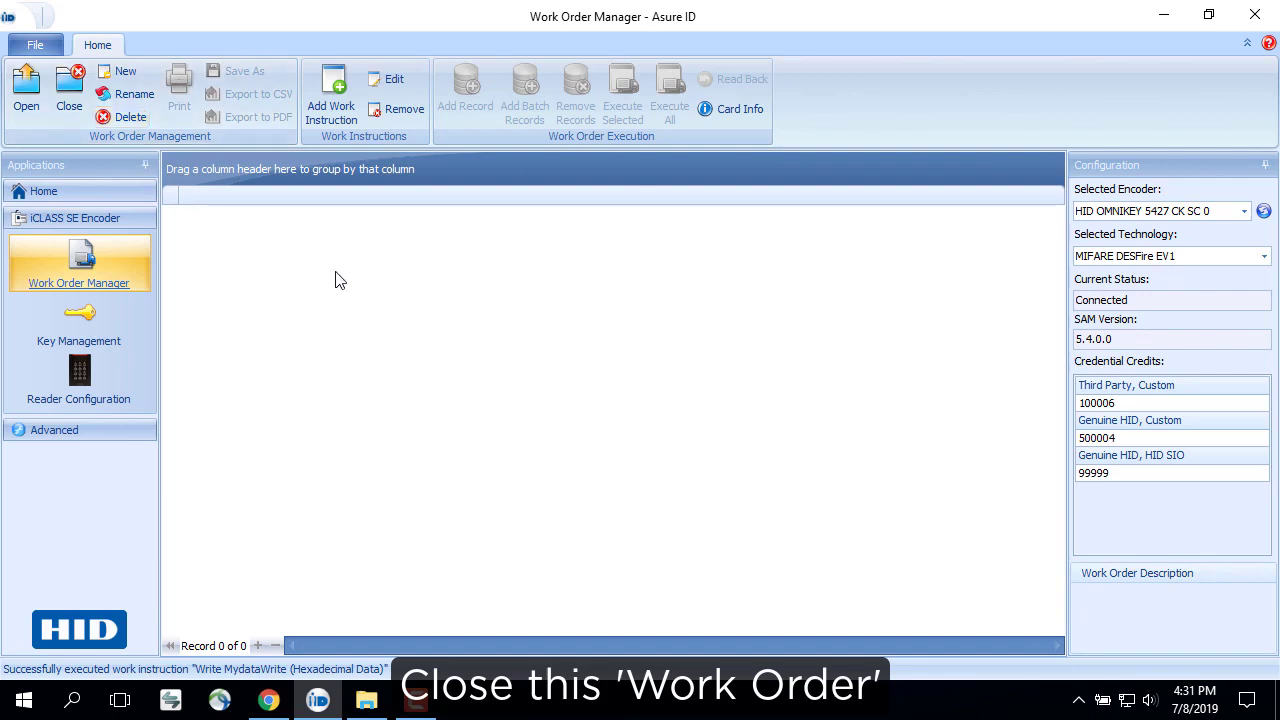
{"action": "left_click", "coordinate": [329, 90]}
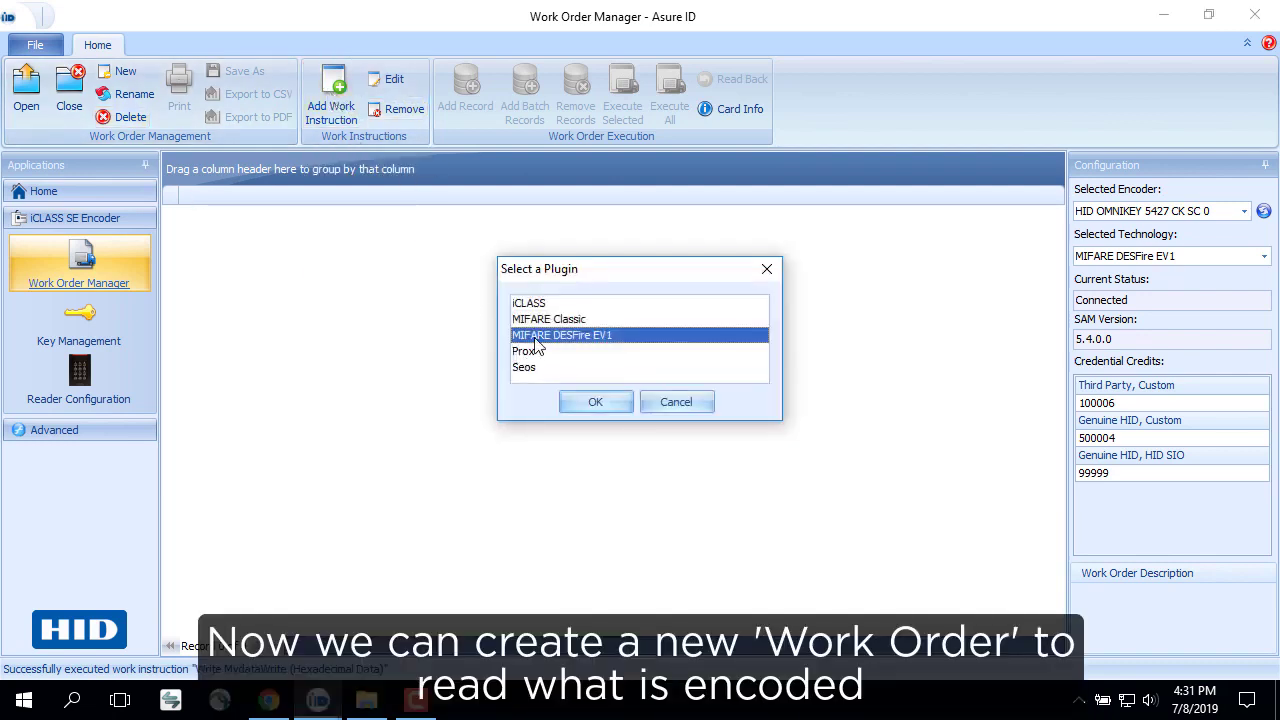
{"action": "left_click", "coordinate": [588, 408]}
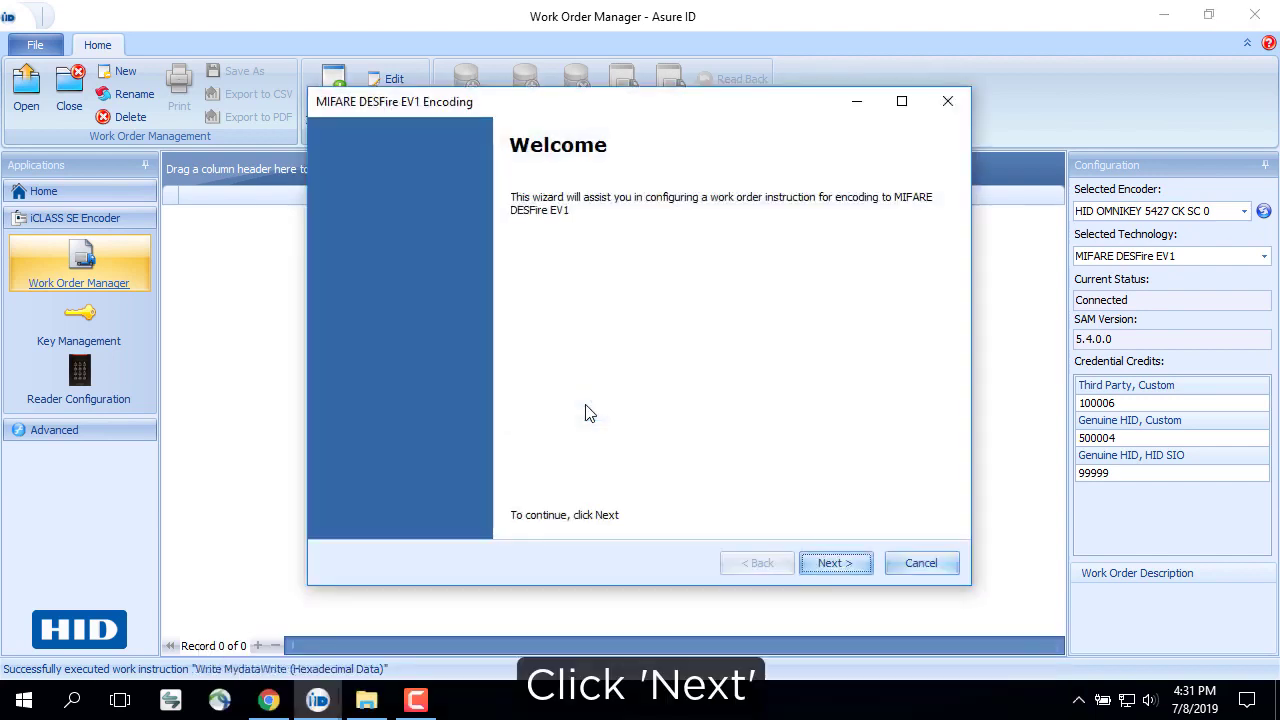
{"action": "left_click", "coordinate": [835, 564]}
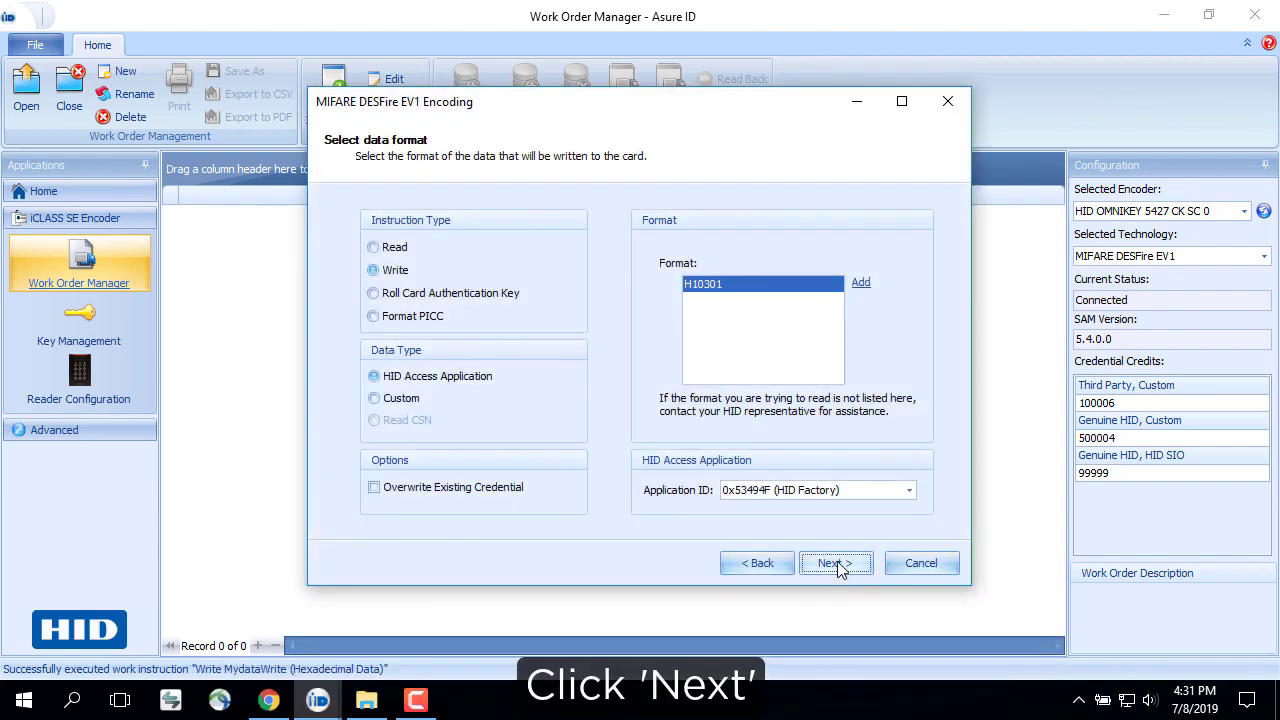
Make it a Read of Custom Hexadecimal Data named MyDataRead
{"action": "left_click", "coordinate": [375, 249]}
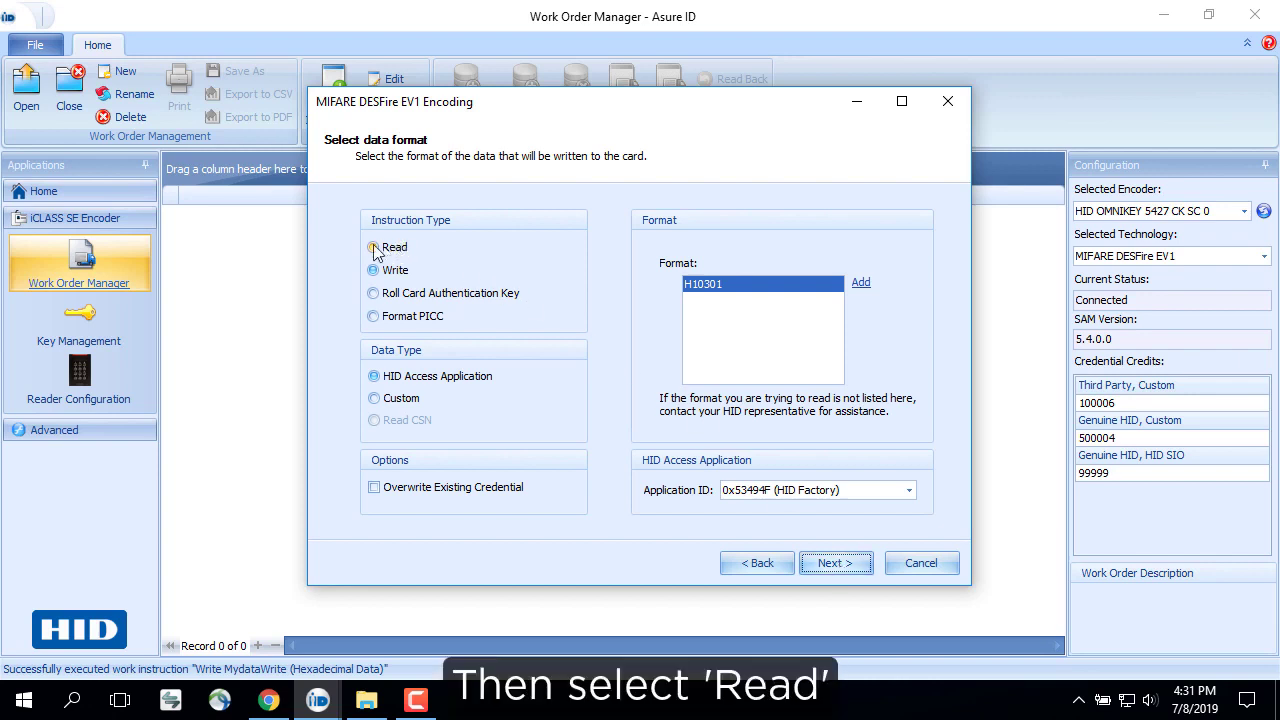
{"action": "left_click", "coordinate": [374, 398]}
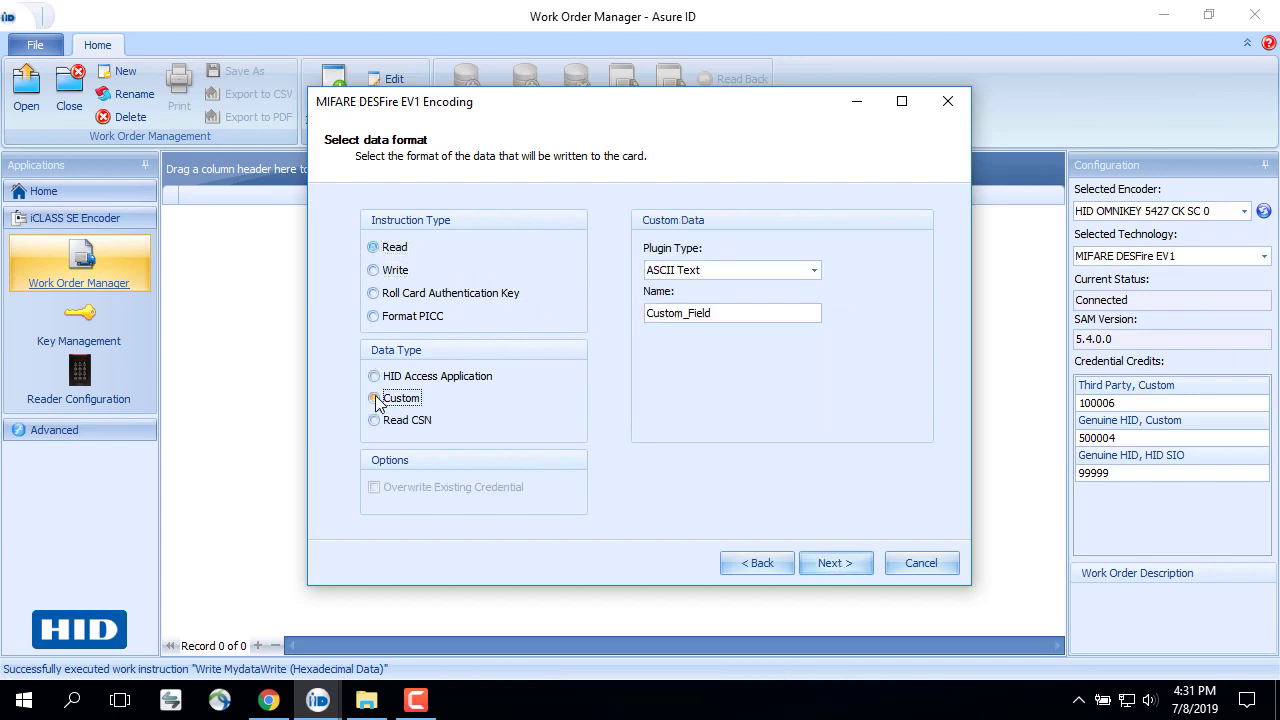
{"action": "left_click", "coordinate": [709, 271]}
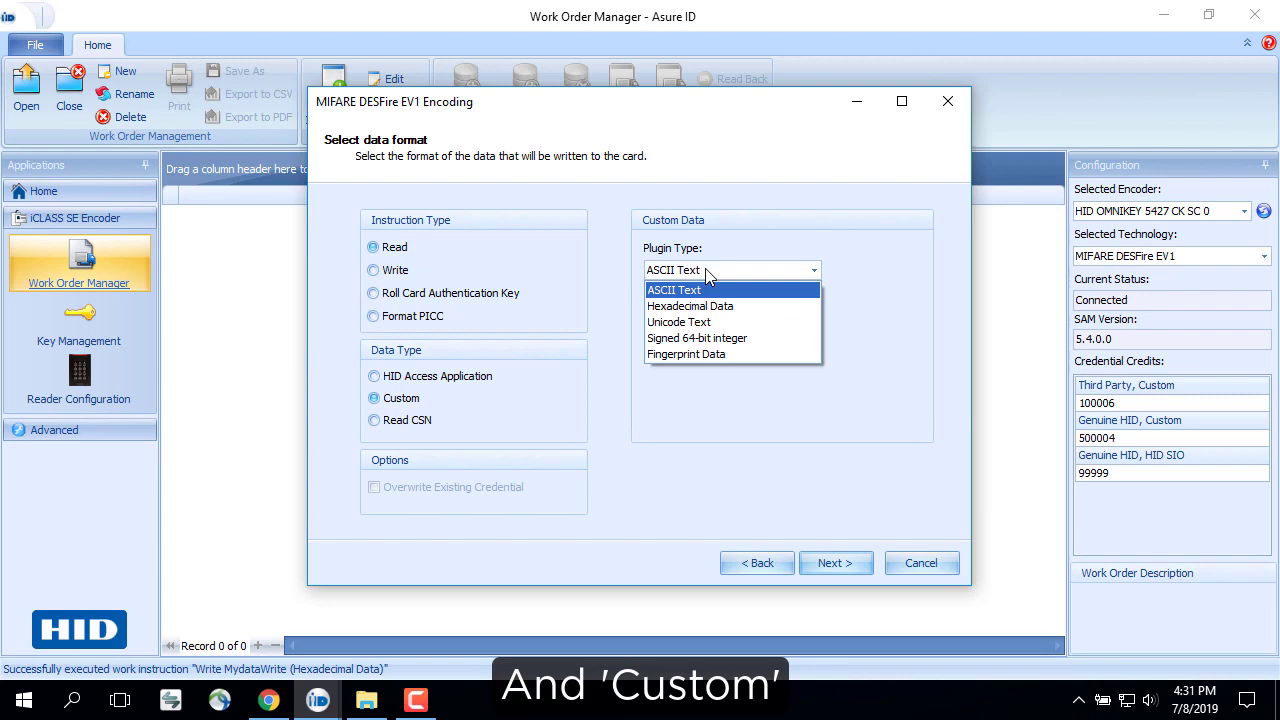
{"action": "left_click", "coordinate": [703, 308]}
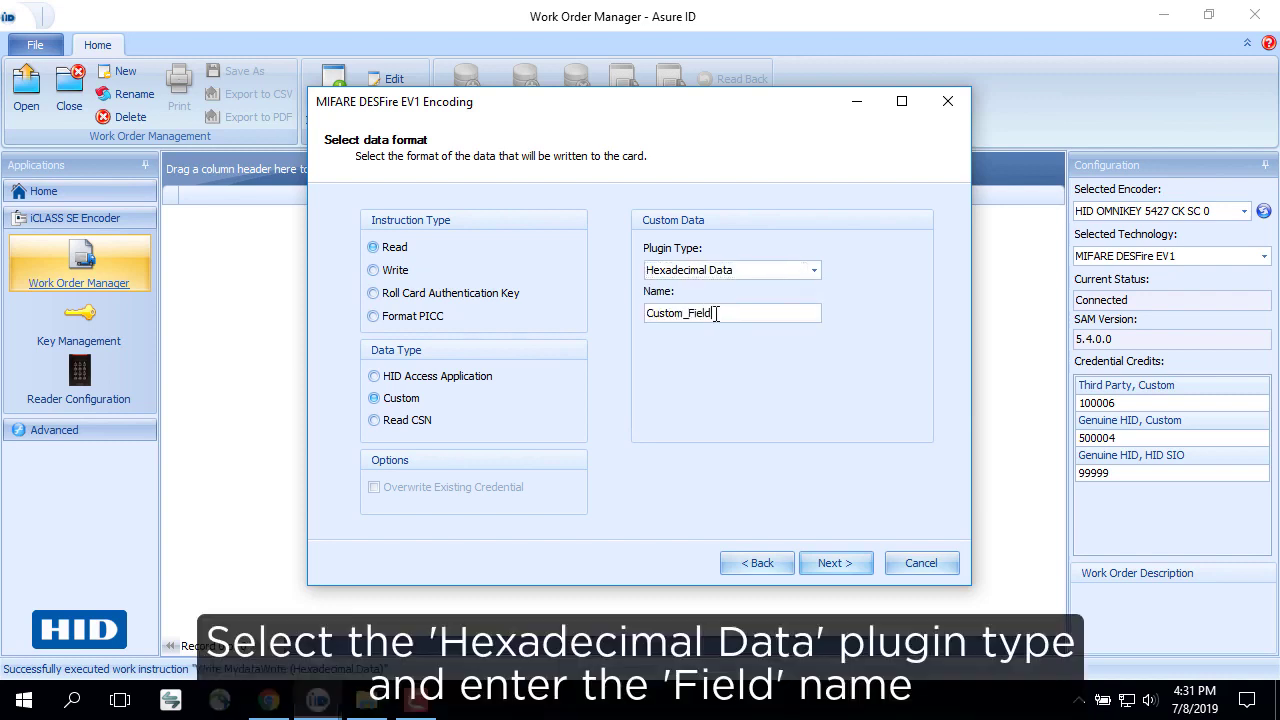
{"action": "double_click", "coordinate": [716, 313]}
{"action": "type", "text": "M"}
{"action": "type", "text": "yData"}
{"action": "type", "text": "Read"}
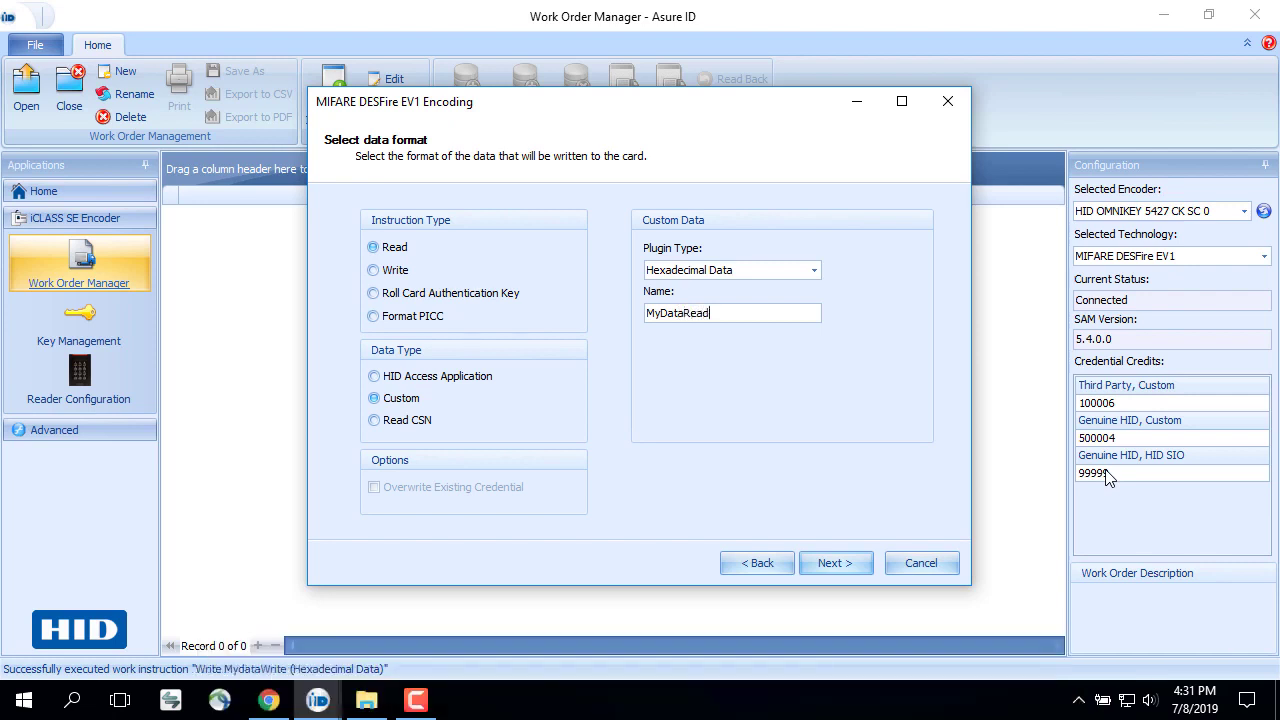
Set the read's Application ID to 01010 and File Number to 1
{"action": "left_click", "coordinate": [855, 572]}
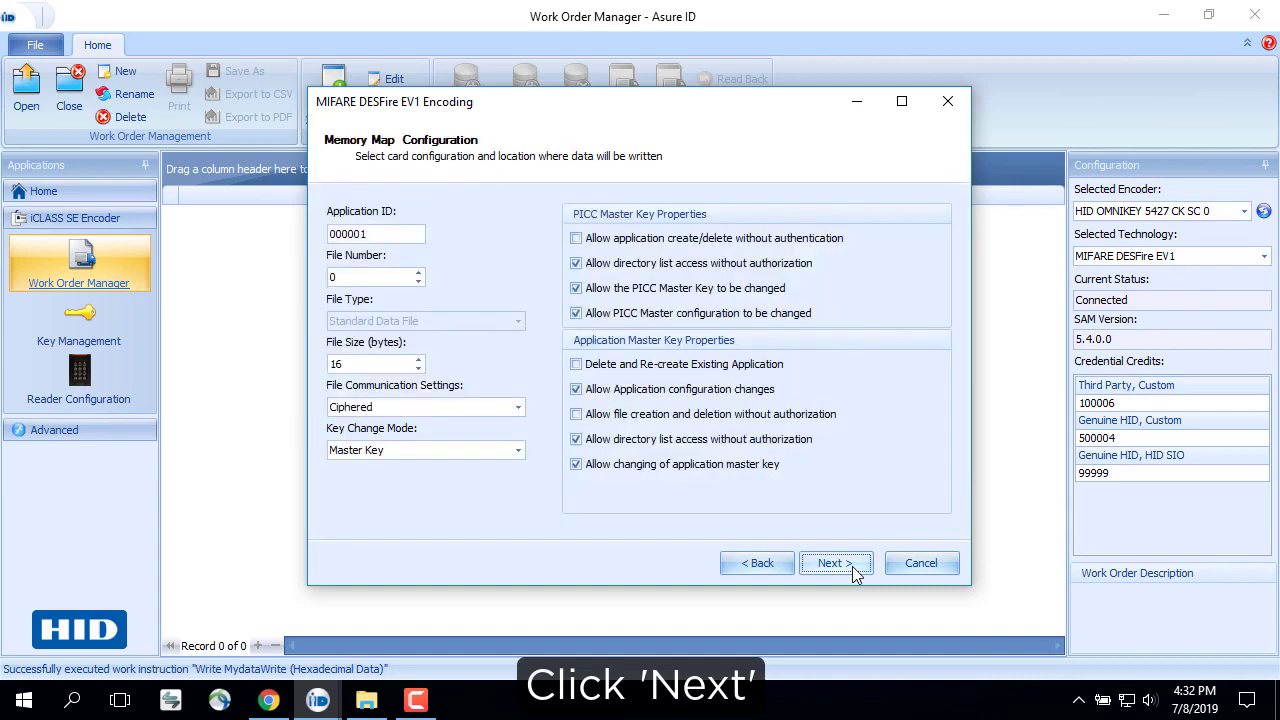
{"action": "left_click_drag", "start_coordinate": [378, 234], "coordinate": [303, 236]}
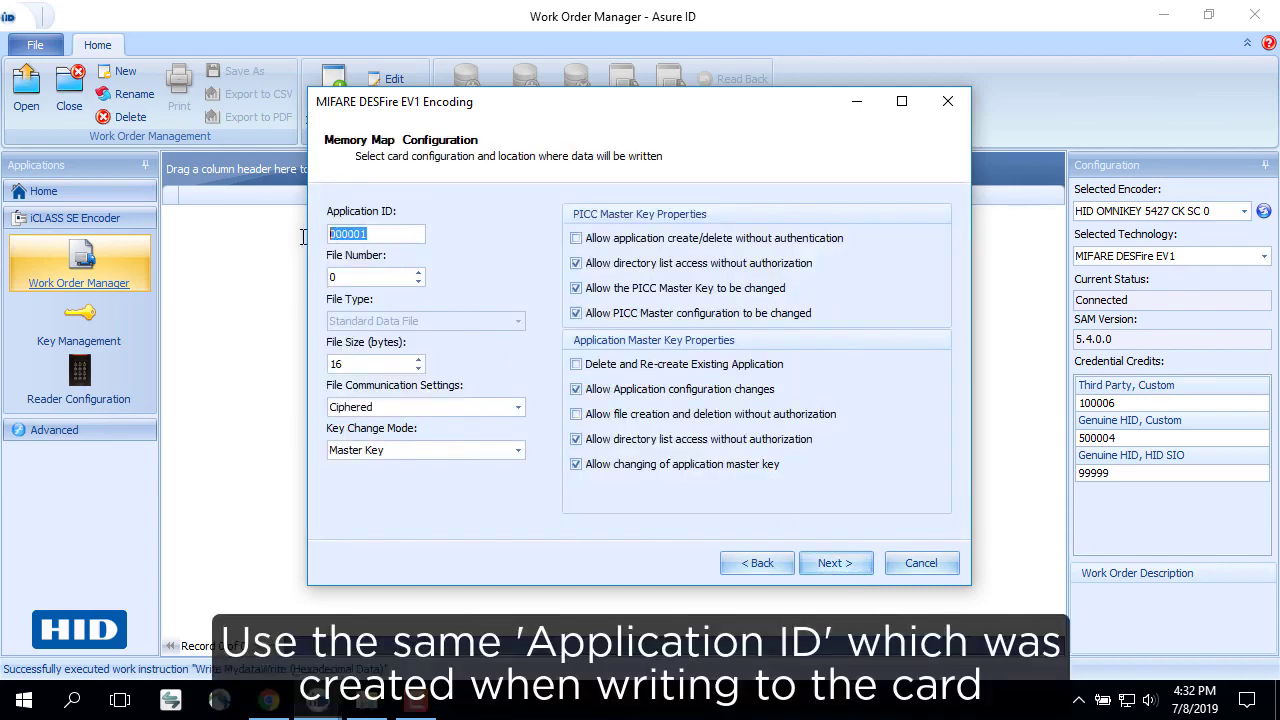
{"action": "type", "text": "01010"}
{"action": "left_click_drag", "start_coordinate": [349, 277], "coordinate": [291, 279]}
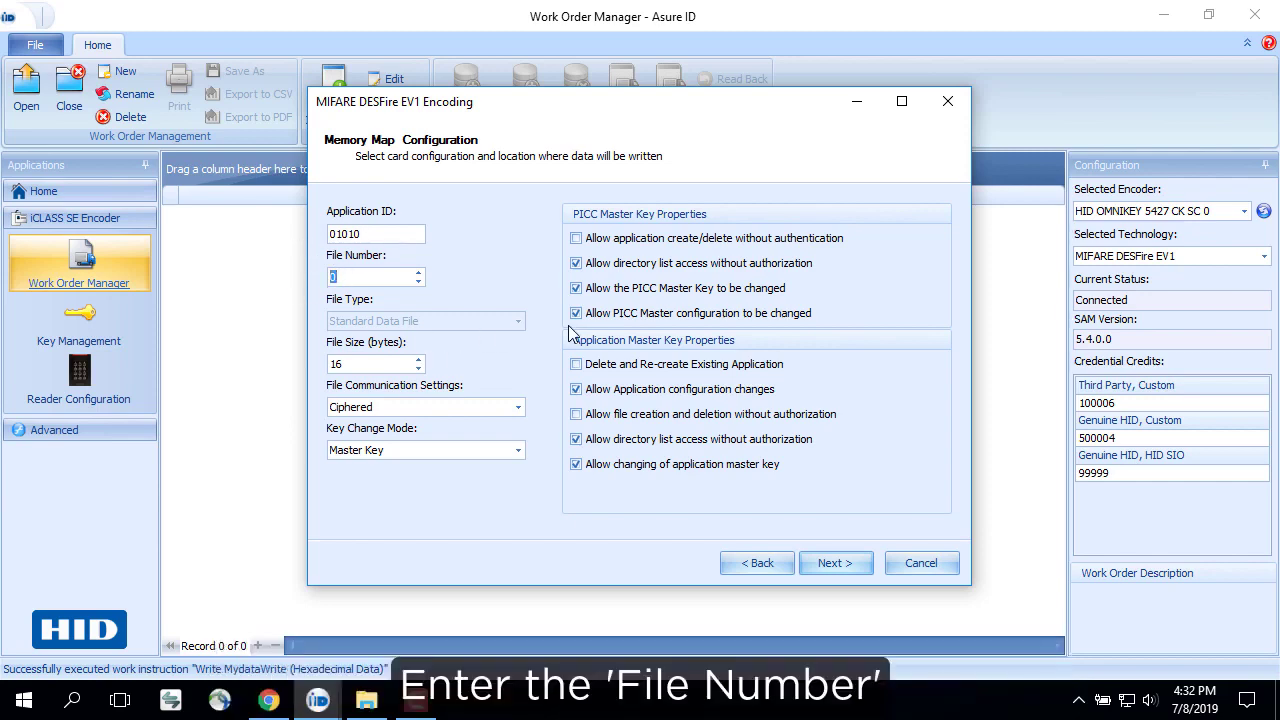
{"action": "type", "text": "1"}
Set the PiccMaster and ApplicationMaster crypto methods to AES
{"action": "left_click", "coordinate": [834, 564]}
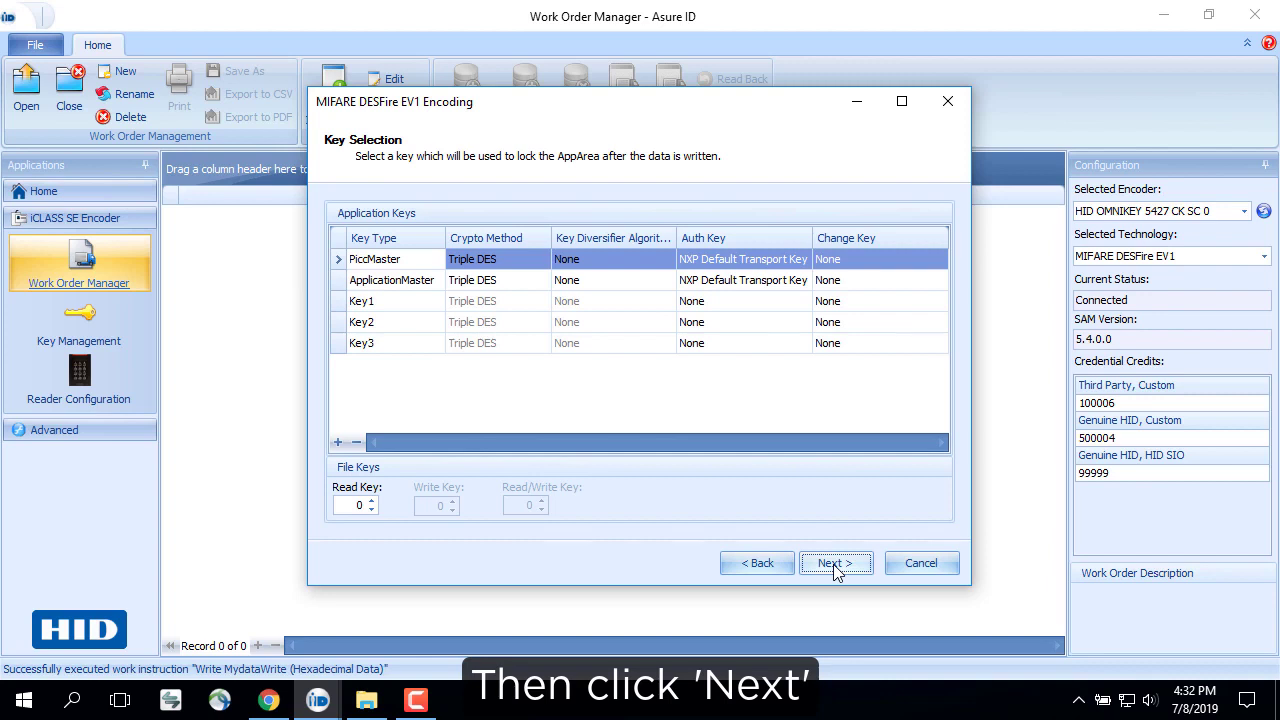
{"action": "left_click", "coordinate": [543, 259]}
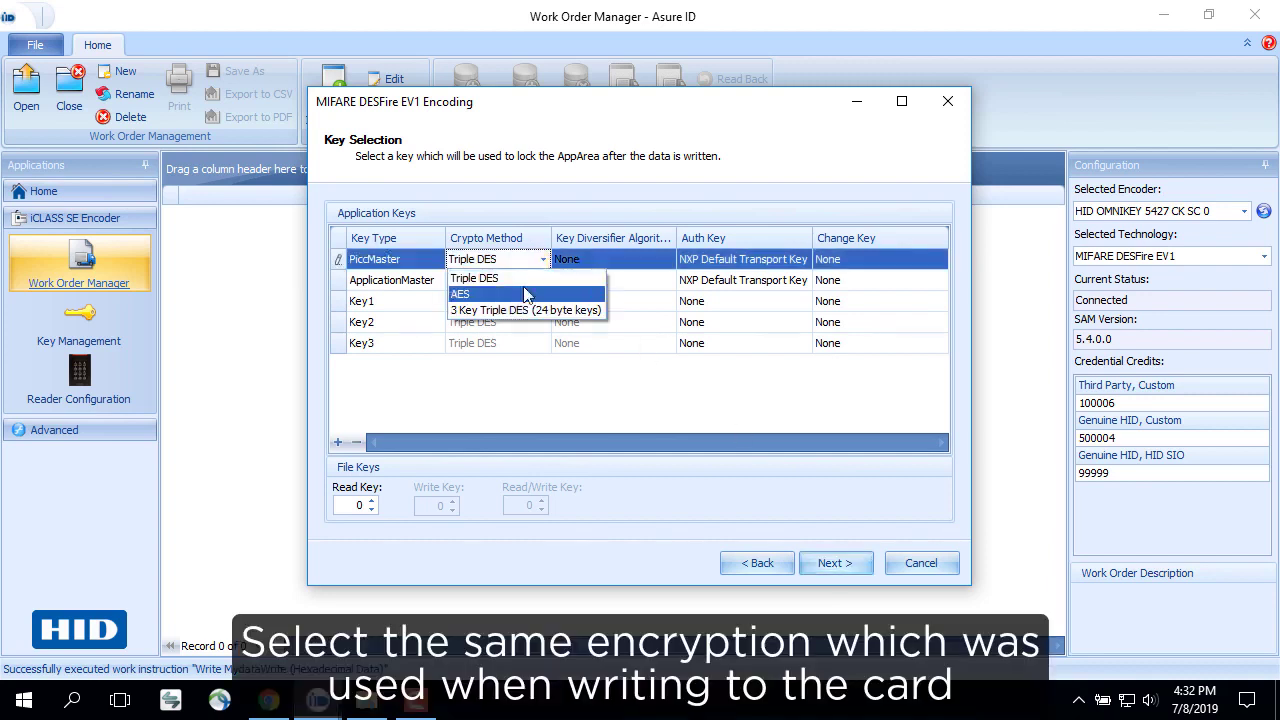
{"action": "left_click", "coordinate": [527, 294]}
{"action": "left_click", "coordinate": [543, 280]}
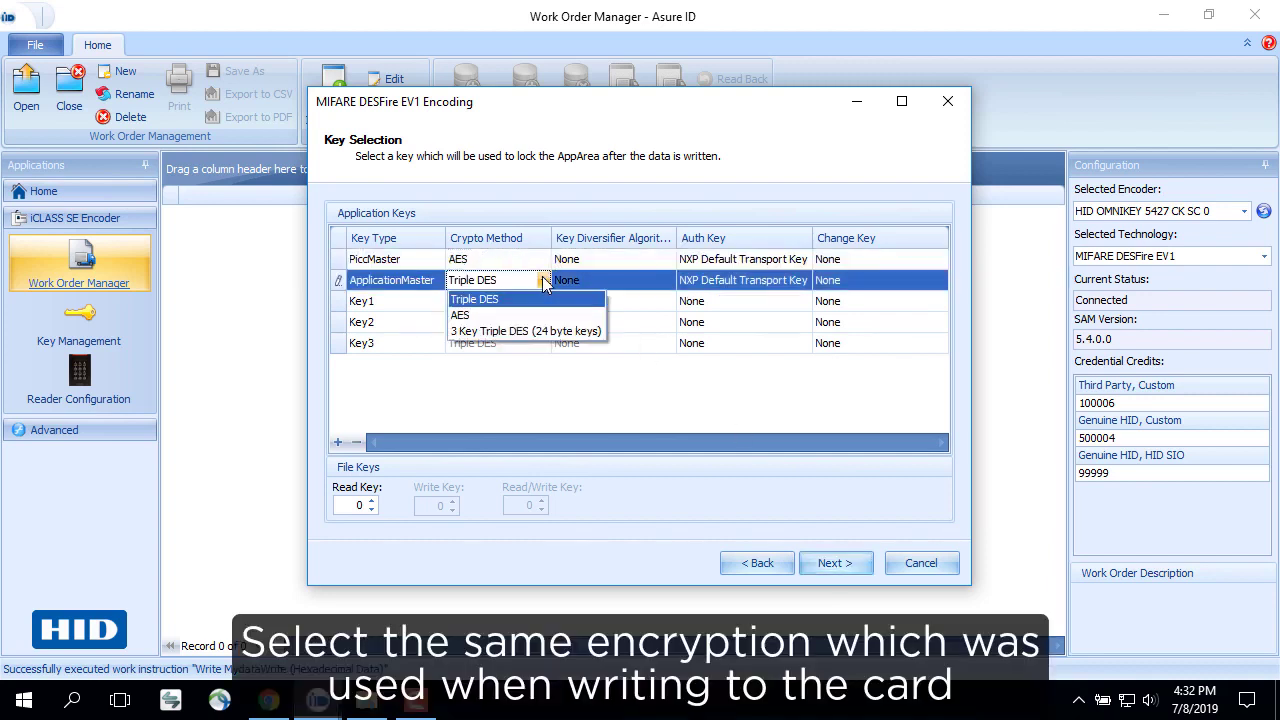
{"action": "left_click", "coordinate": [494, 315]}
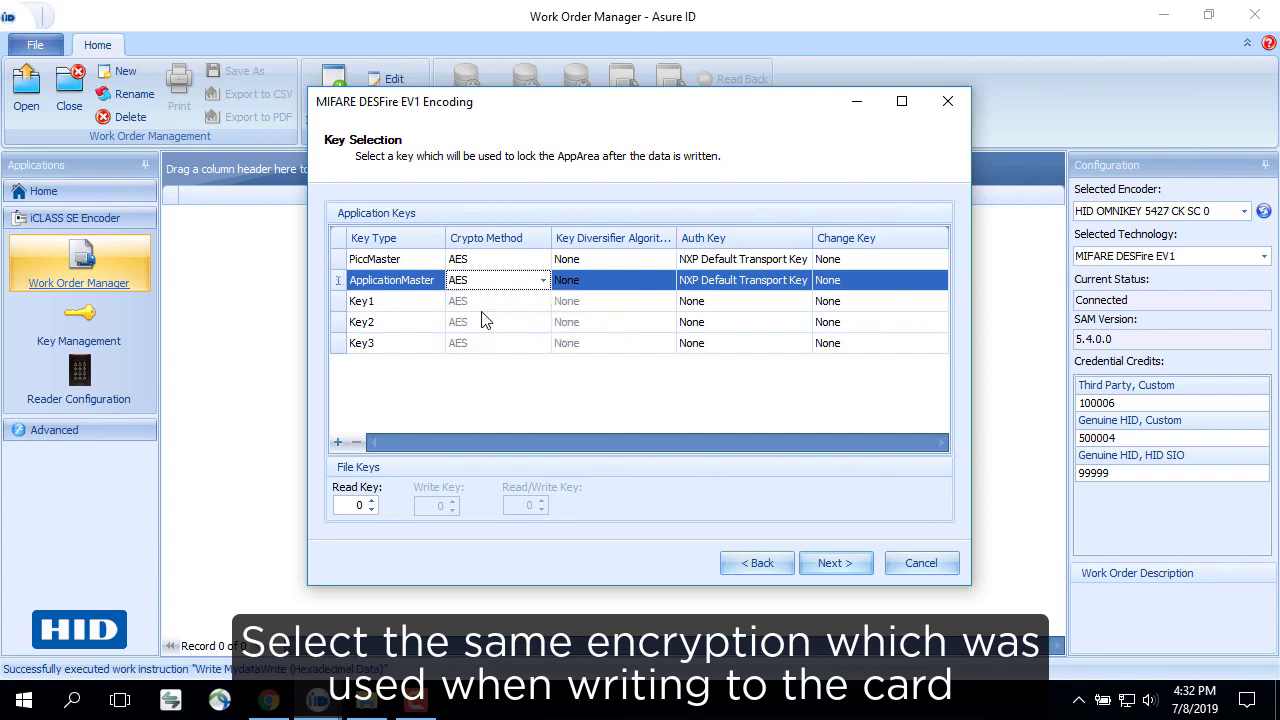
{"action": "left_click", "coordinate": [826, 563]}
Finish the read wizard and save the work order as template DESFire-Read-Mydata
{"action": "left_click", "coordinate": [826, 563]}
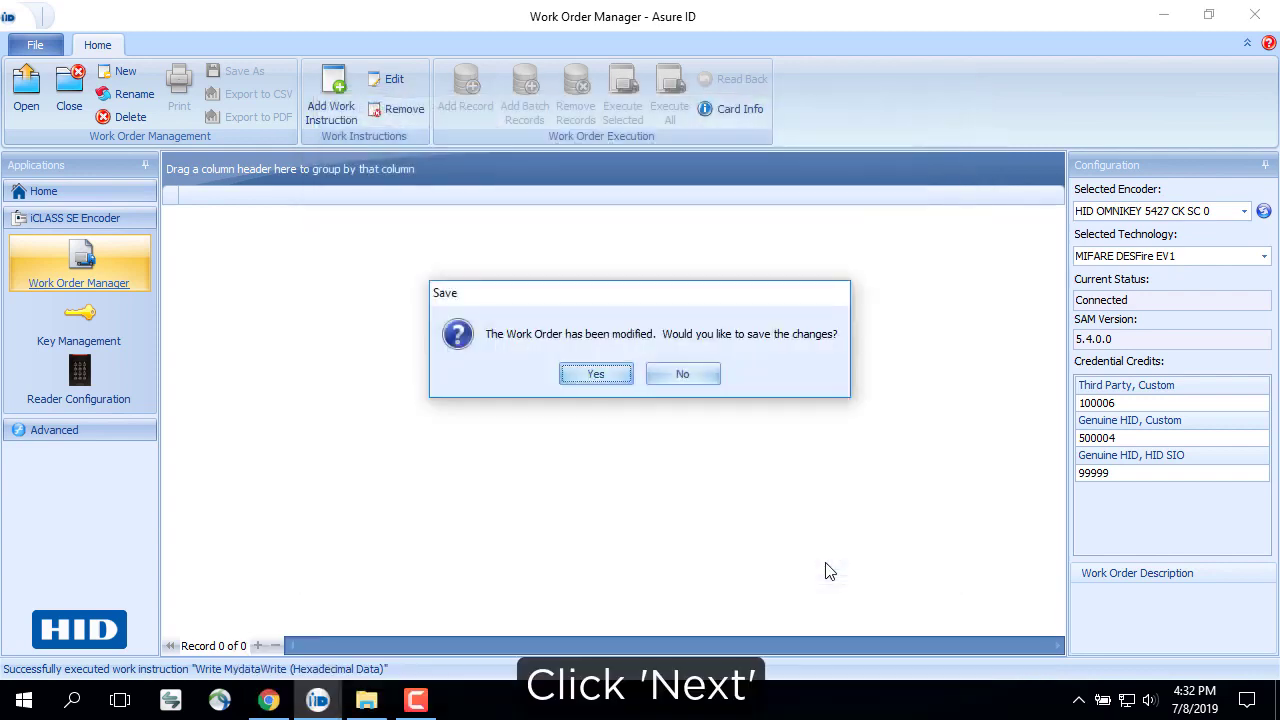
{"action": "left_click", "coordinate": [598, 373]}
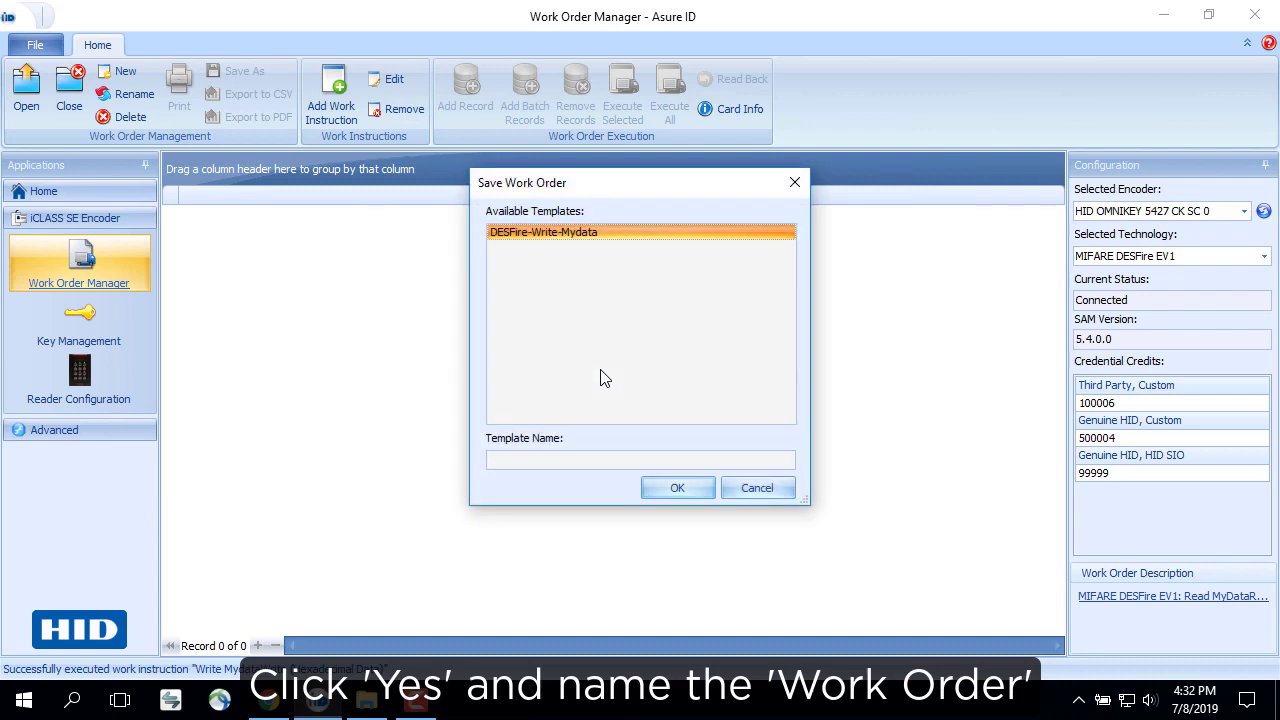
{"action": "left_click", "coordinate": [570, 456]}
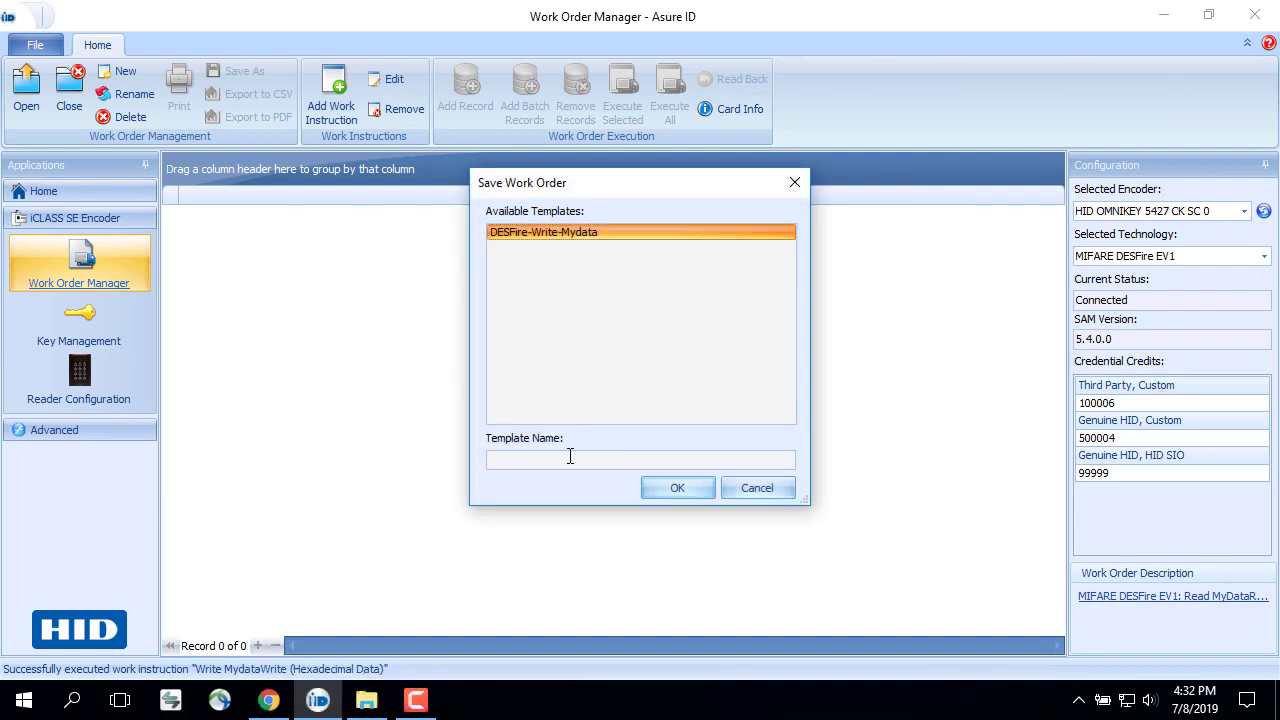
{"action": "type", "text": "DESFi"}
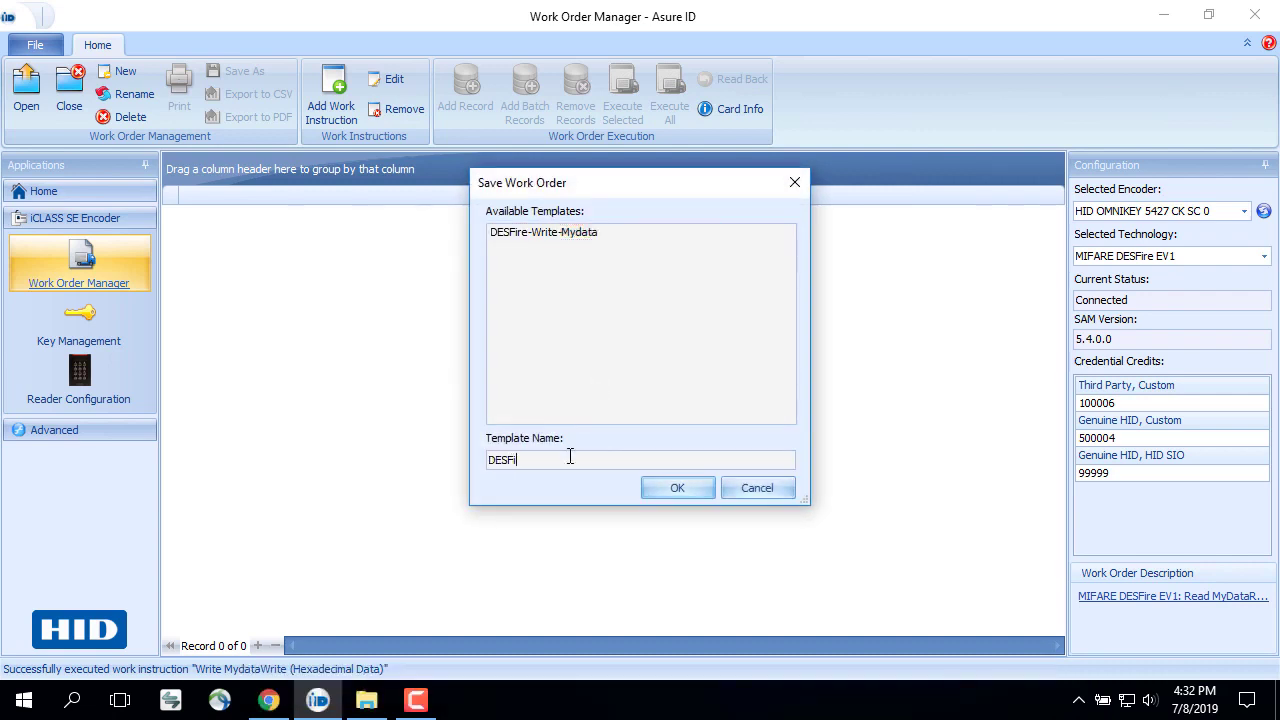
{"action": "type", "text": "re-Read-"}
{"action": "type", "text": "My"}
{"action": "type", "text": "data"}
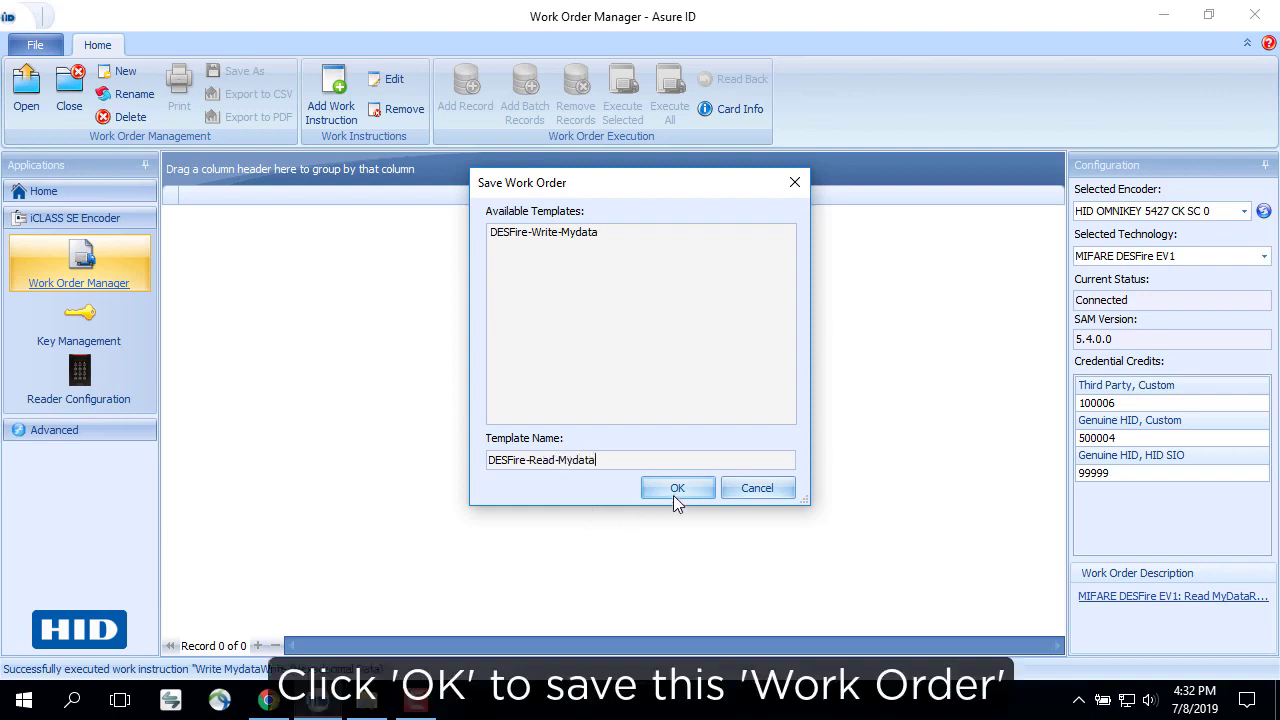
{"action": "left_click", "coordinate": [677, 490]}
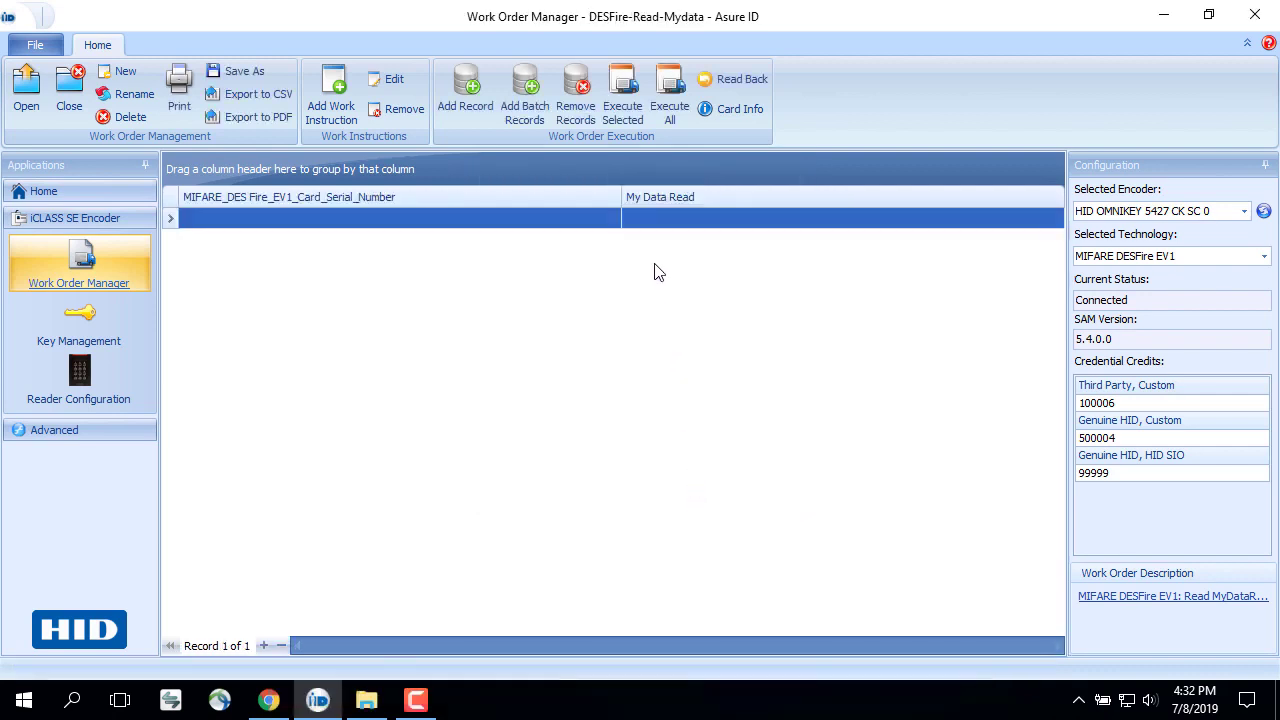
Run the MyDataRead read work order on the card to read back 012ABF50
{"action": "left_click", "coordinate": [620, 108]}
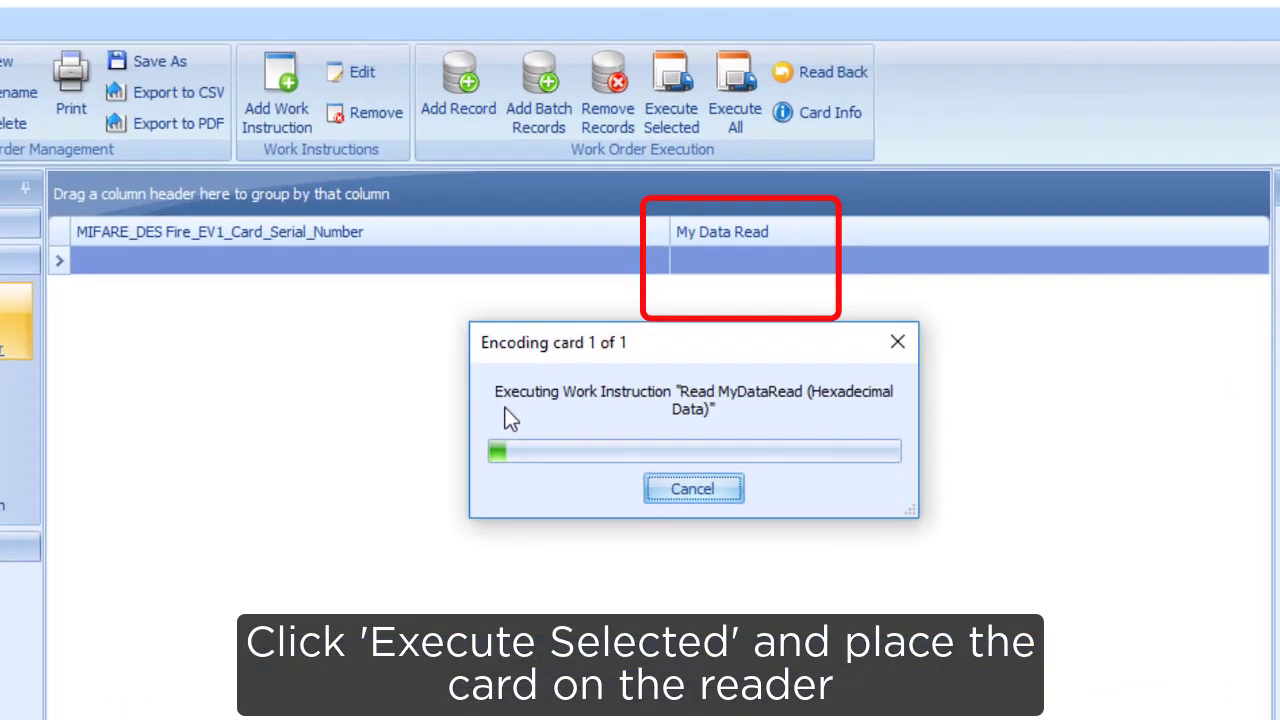